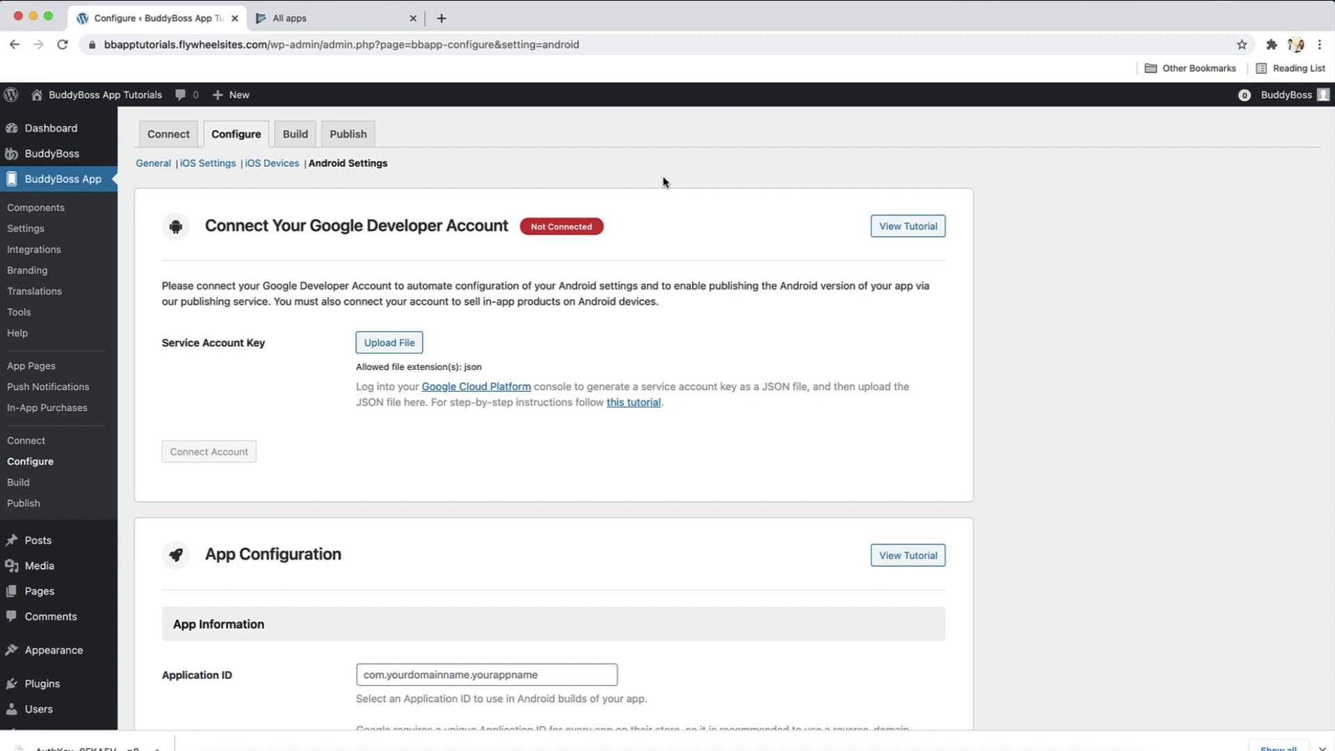
Name the new Play Console app 'My BuddyBoss App' and mark it as a free app
left_click(324, 24)
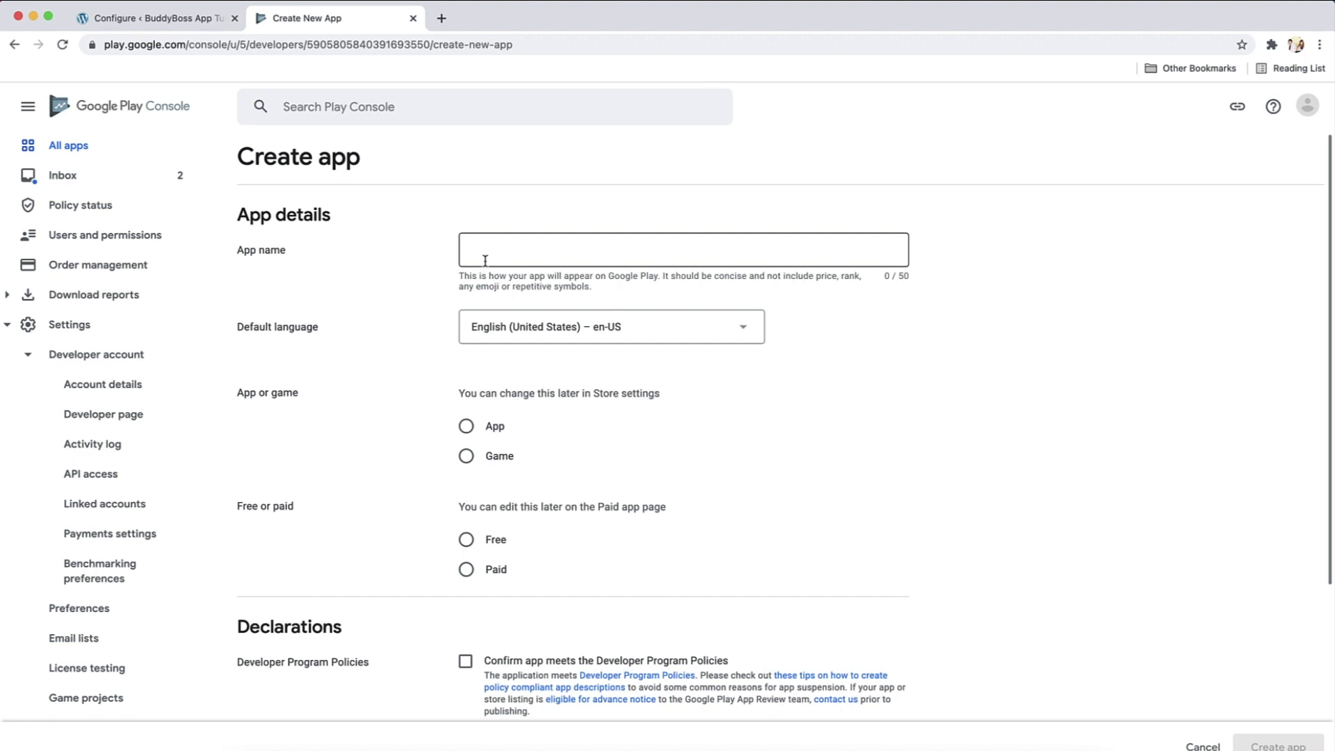
left_click(485, 261)
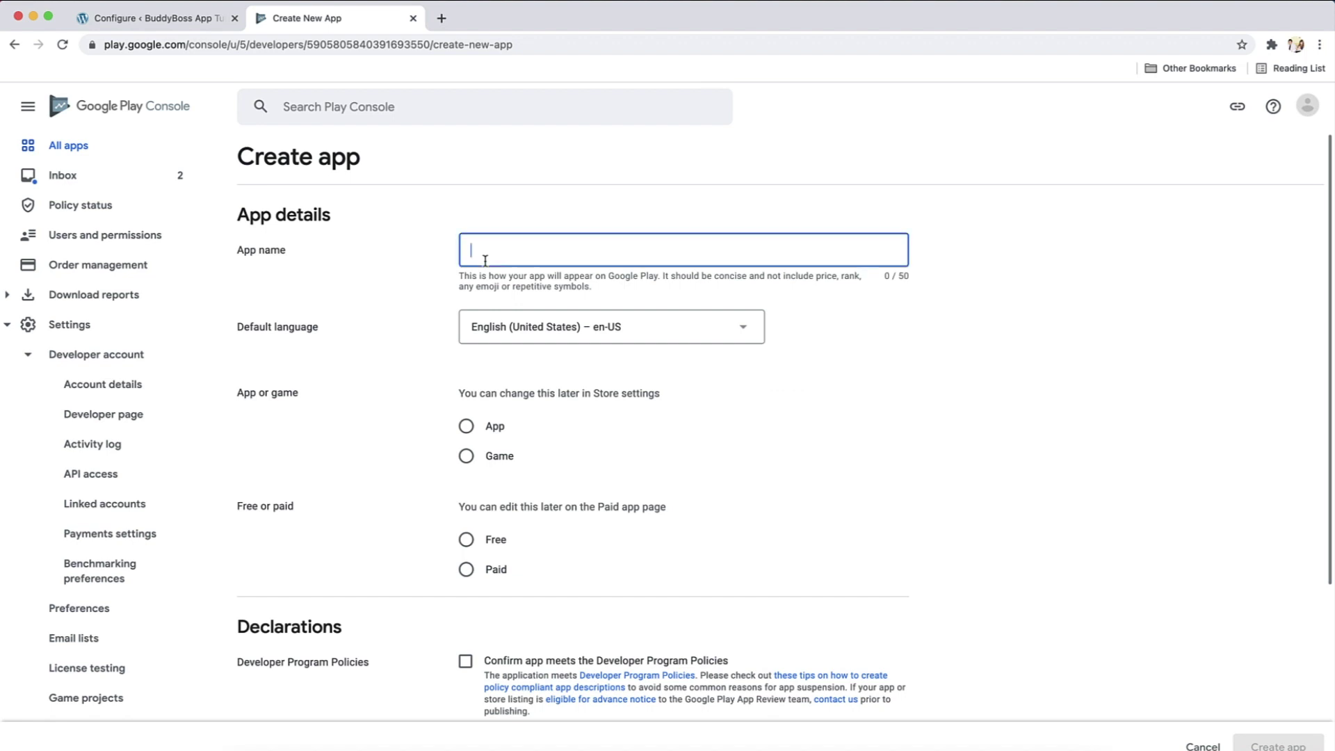
type("My BuddyBoss App")
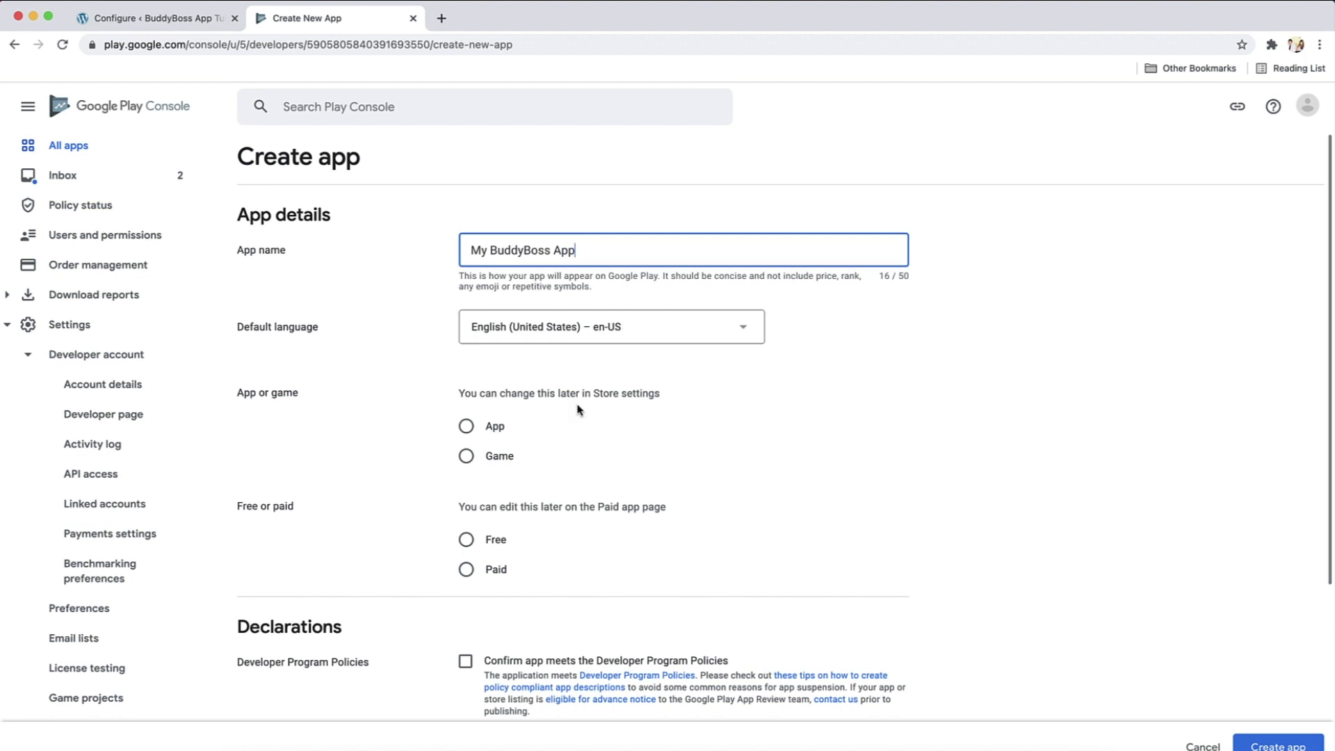
left_click(465, 425)
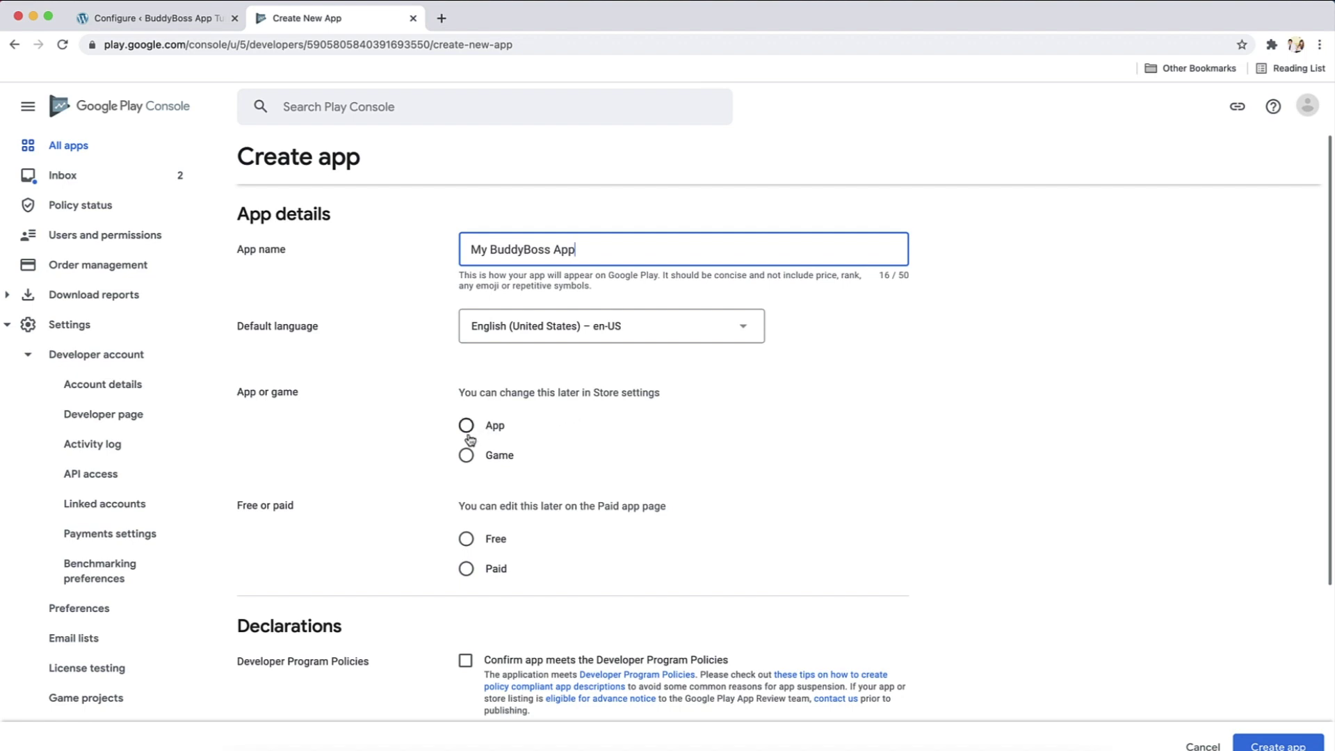
scroll(565, 470, "down", 2)
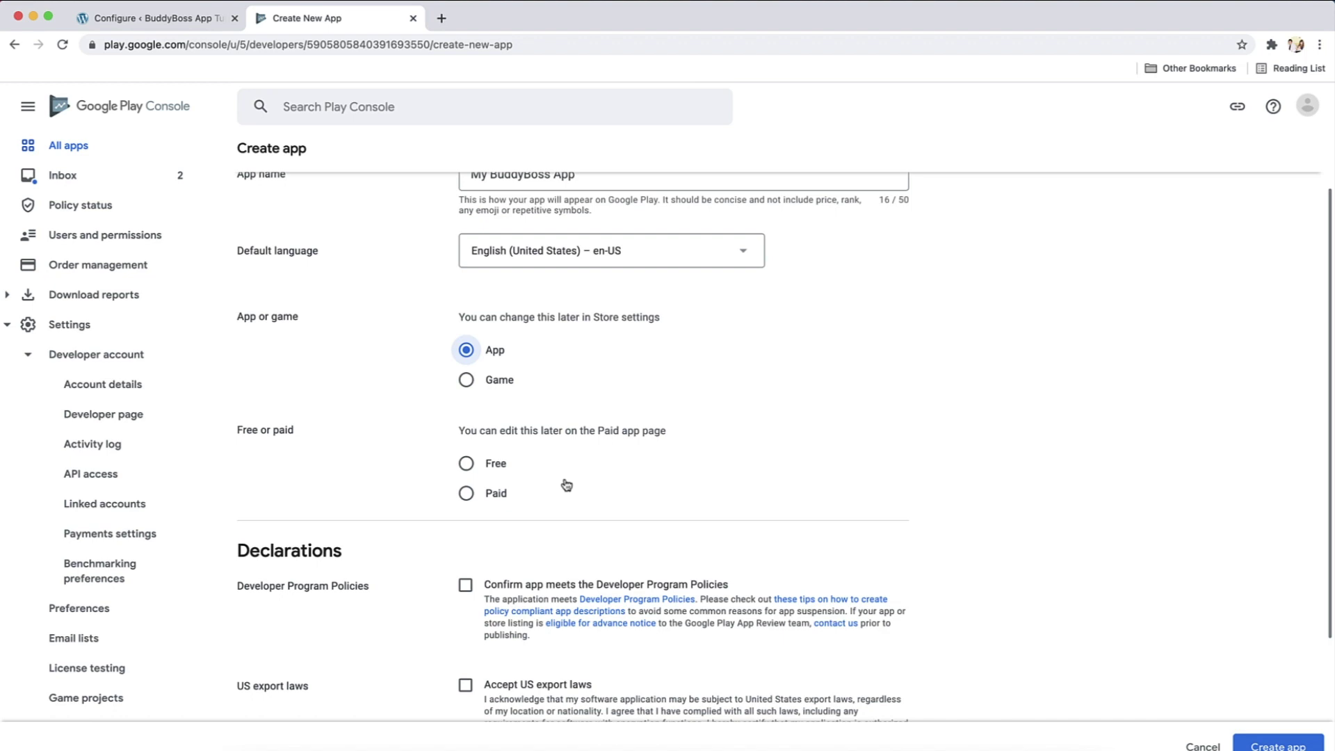
left_click(467, 464)
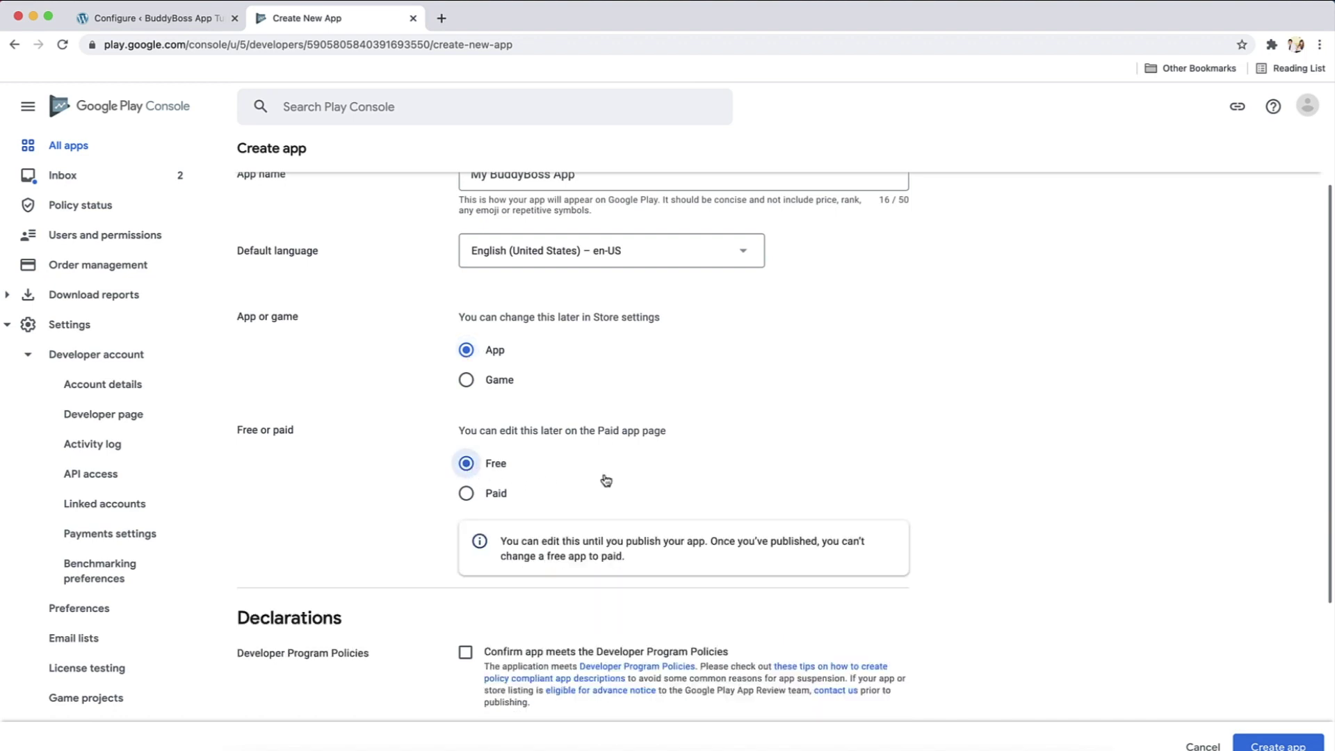
Accept the Developer Program Policies and US export laws declarations and create the app
scroll(597, 431, "down", 4)
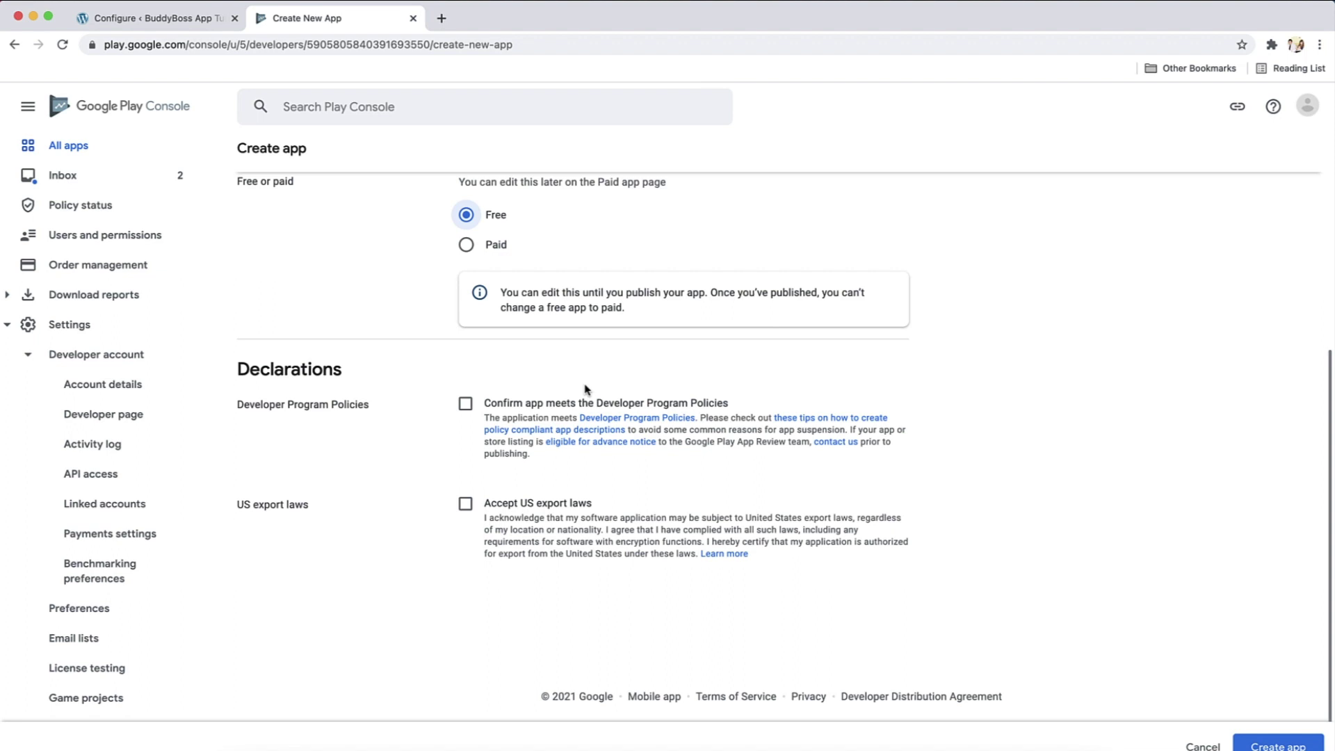
left_click(465, 403)
left_click(465, 497)
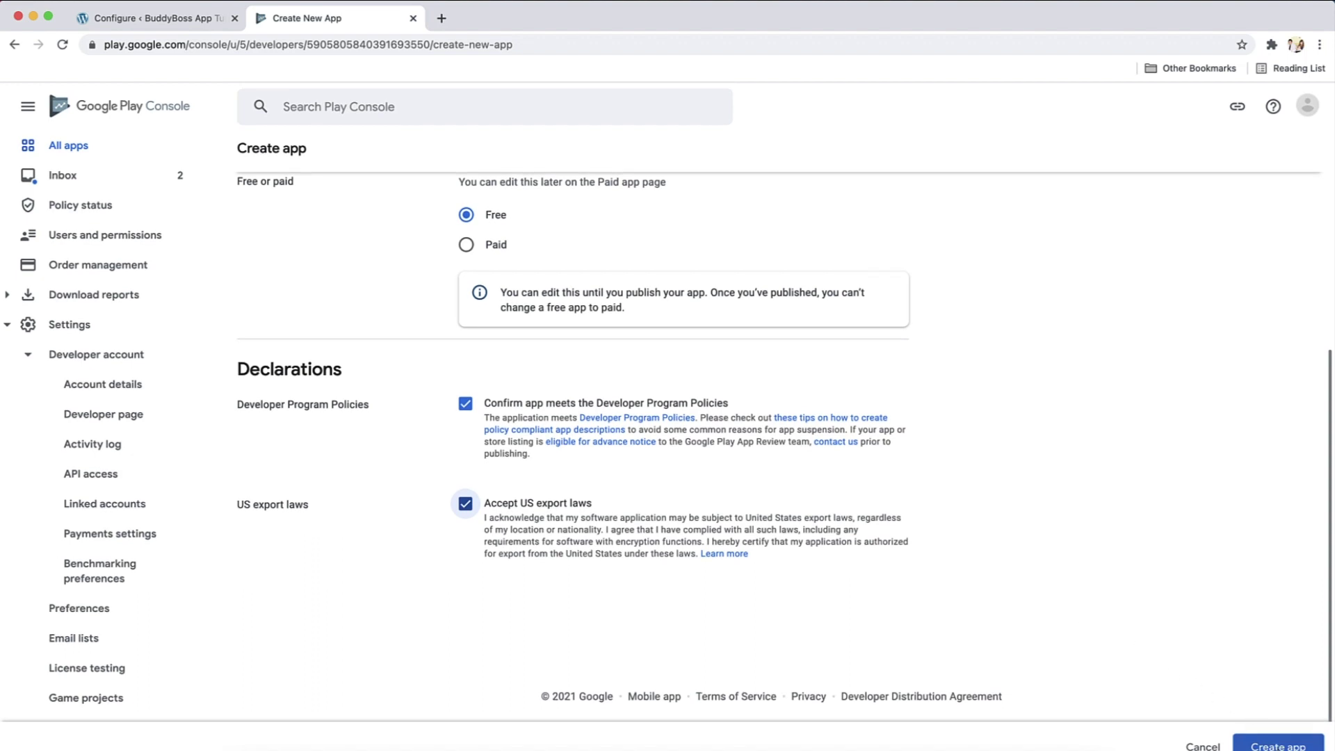
left_click(1277, 744)
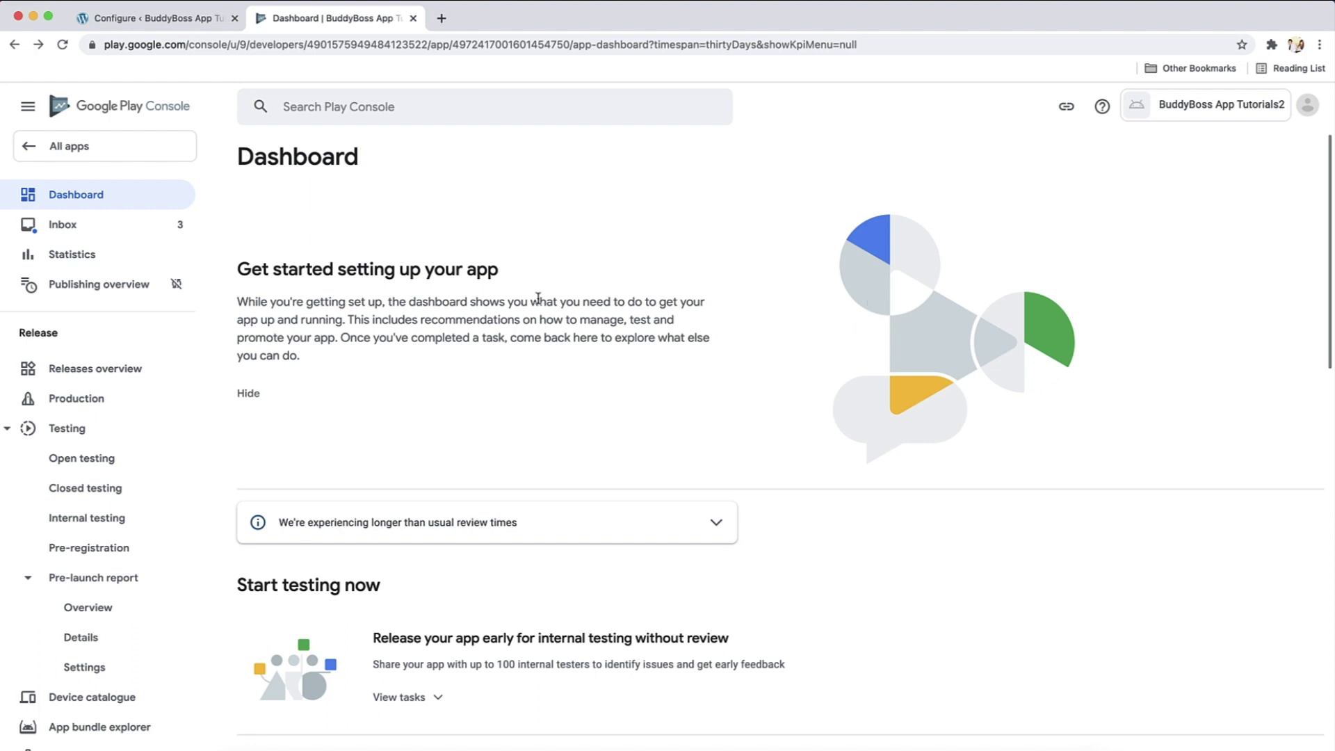
From All apps, open API access settings and link the existing Google Cloud project
left_click(32, 150)
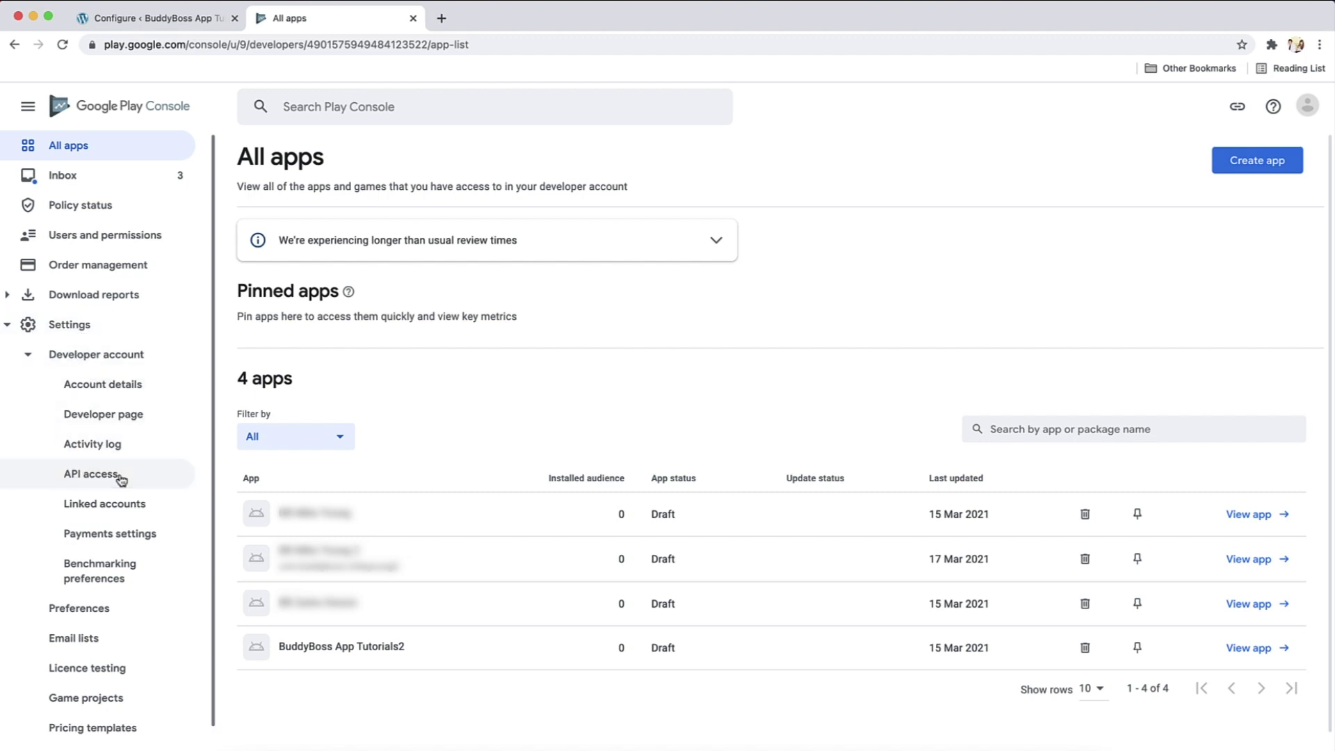
left_click(91, 474)
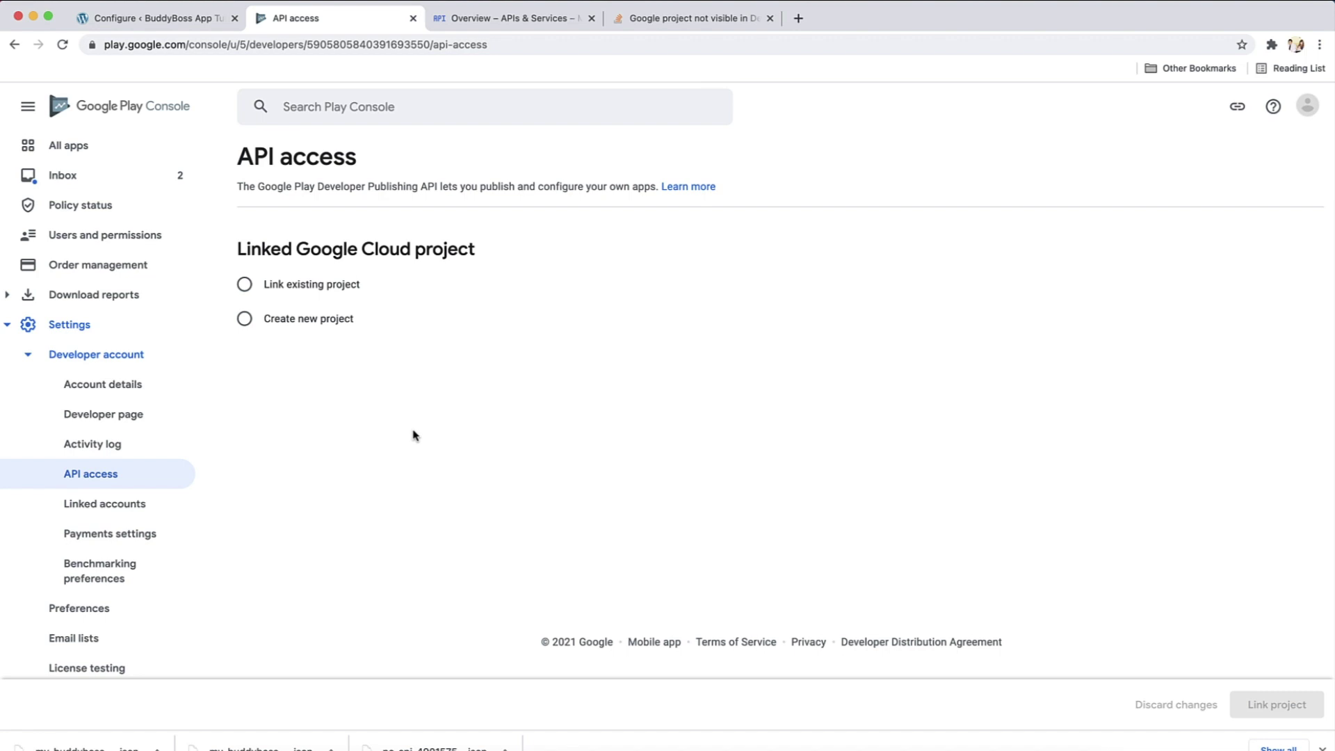
left_click(329, 290)
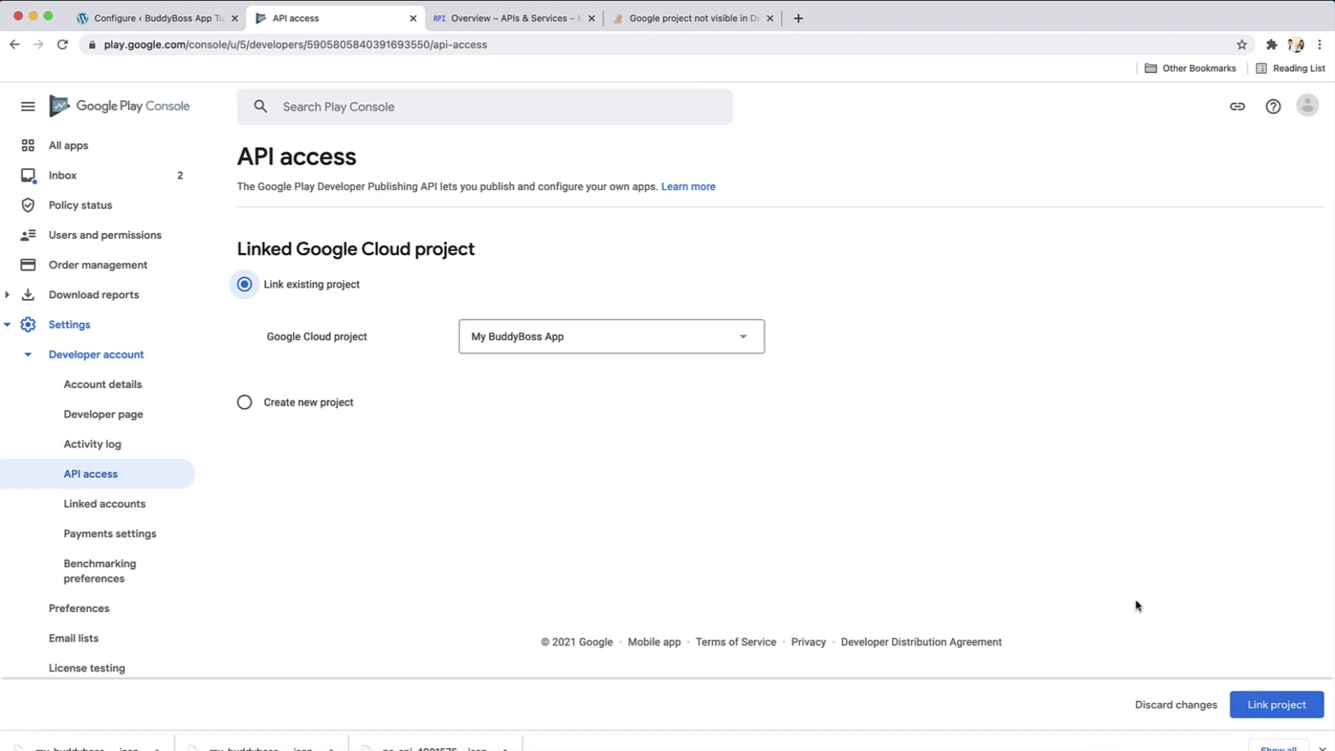
left_click(1275, 709)
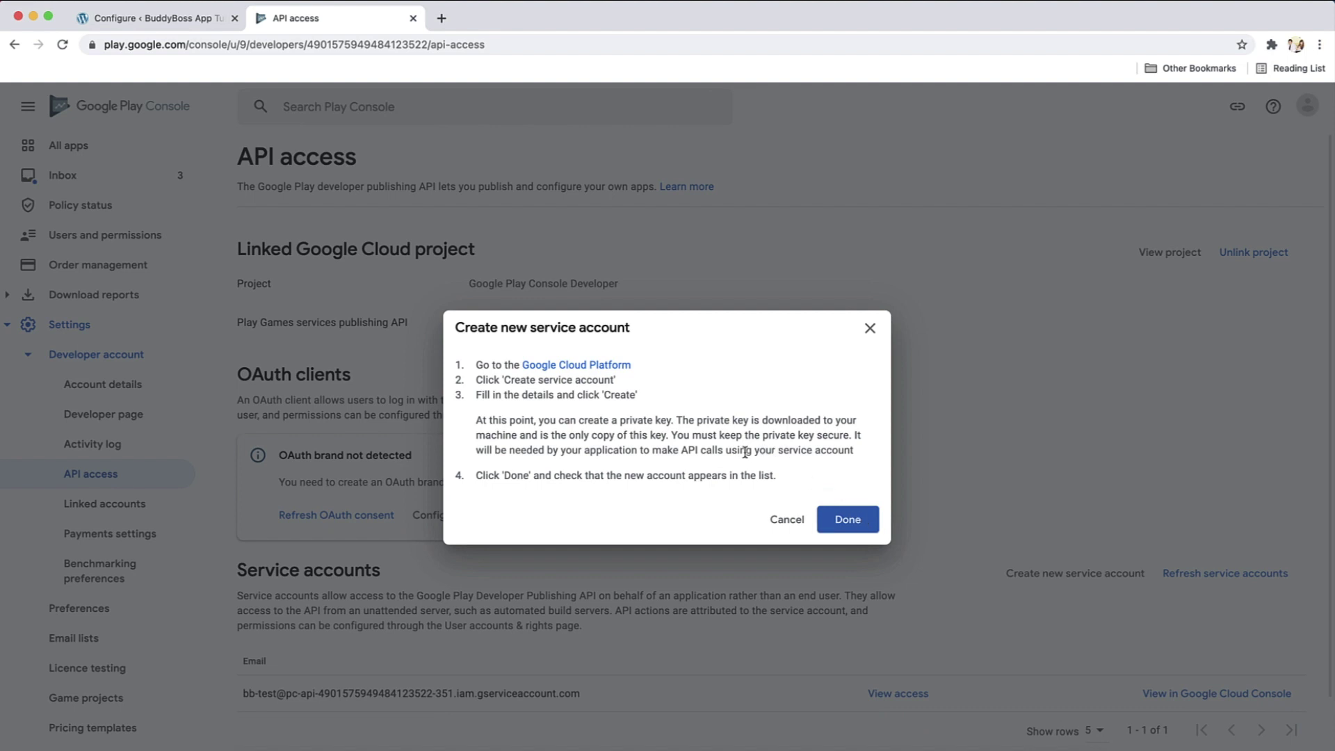
Create a service account named 'My BuddyBoss App' in the Google Play Console Developer project
left_click(607, 366)
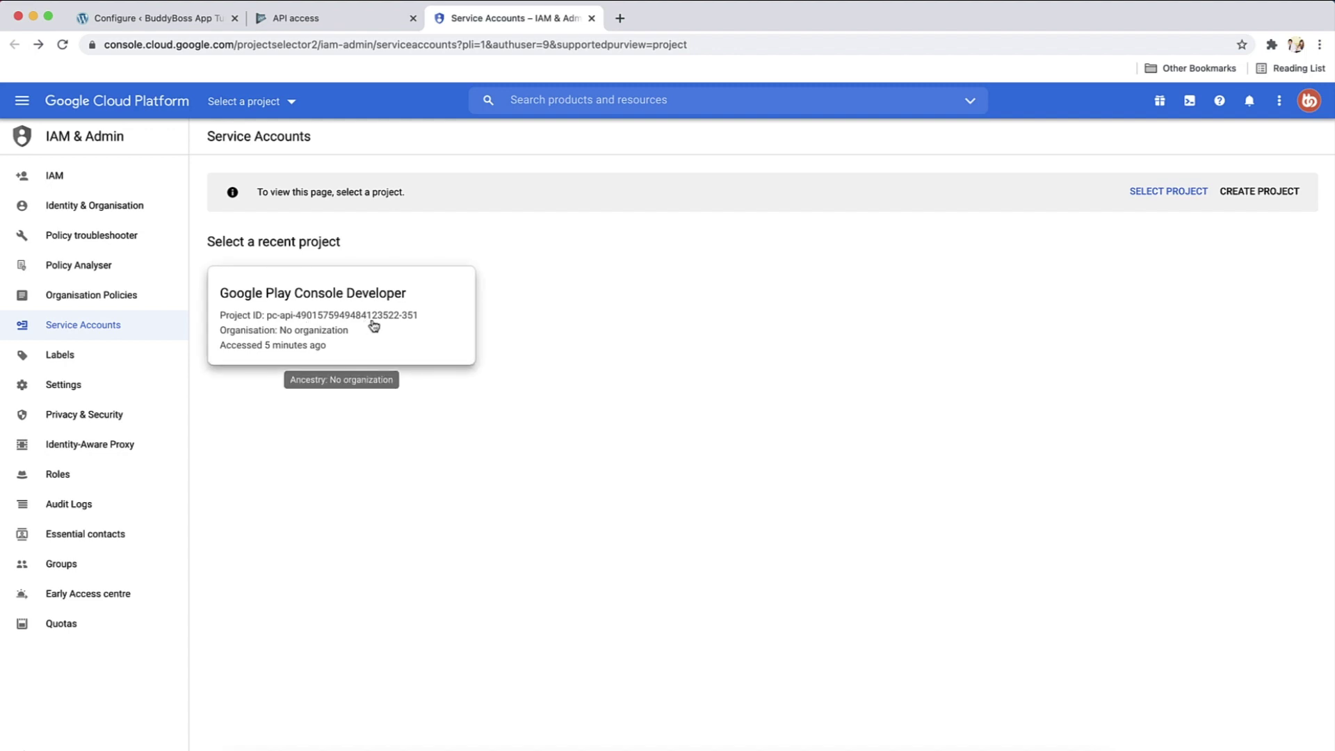
left_click(421, 320)
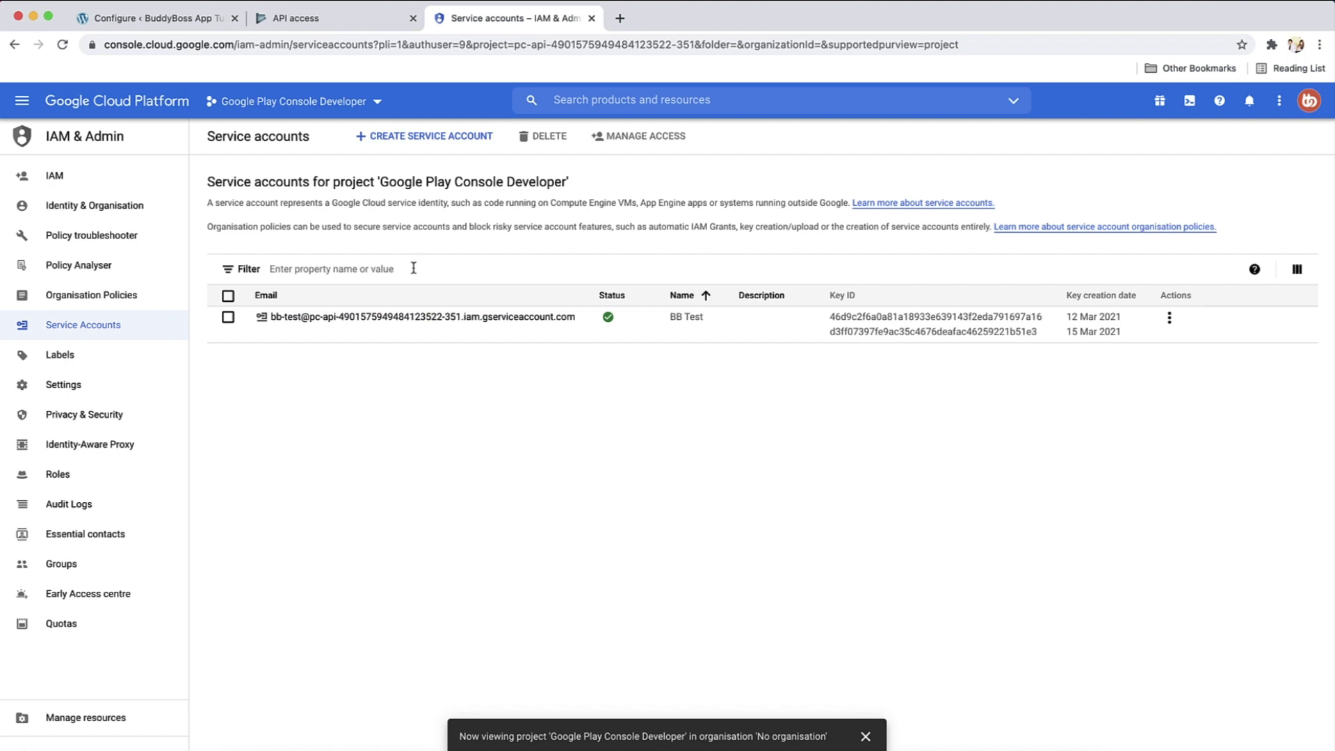
left_click(446, 139)
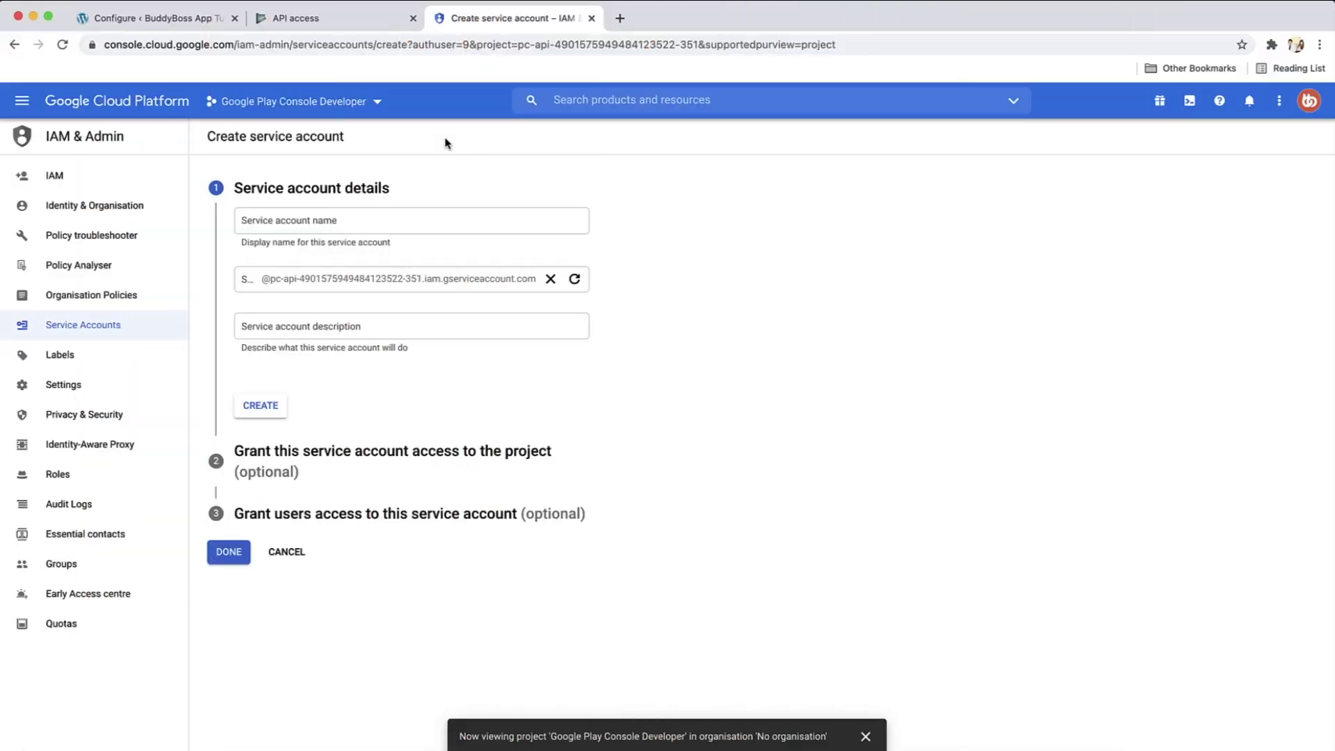
left_click(397, 223)
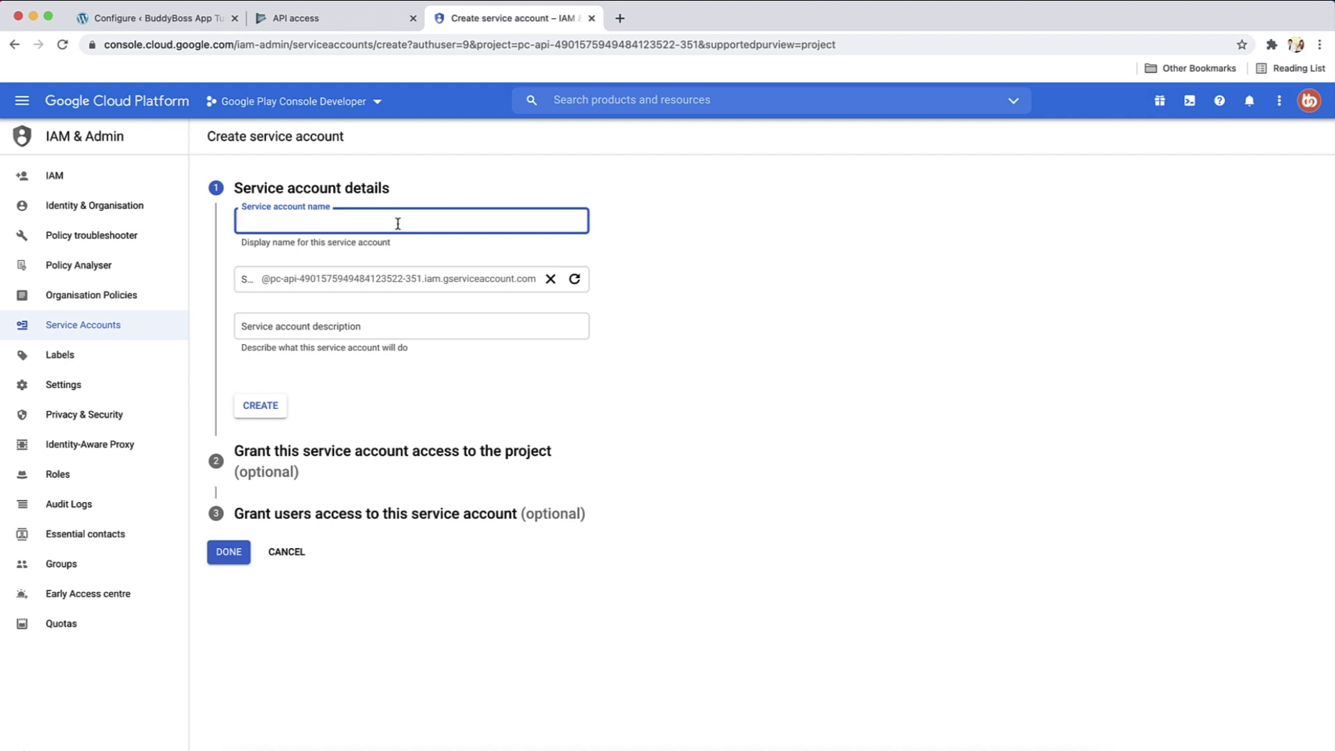
type("My BuddyBoss App")
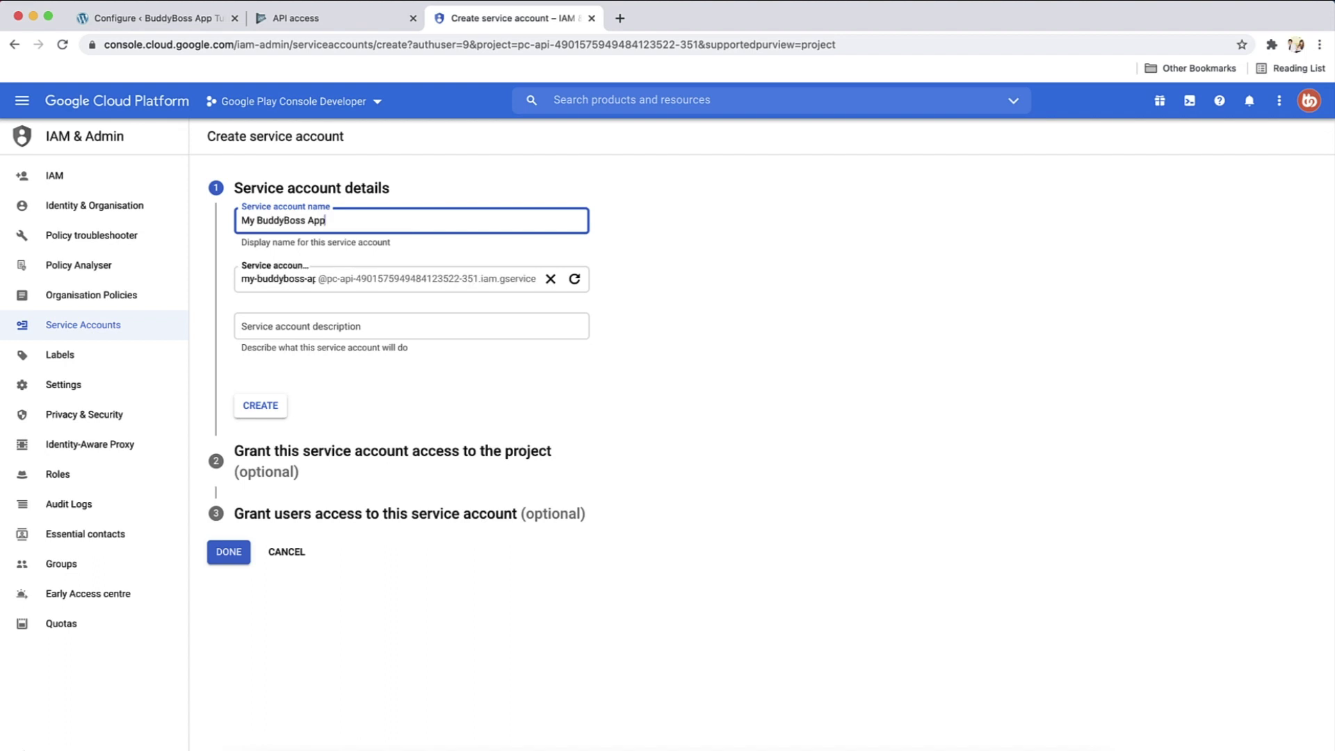
left_click(269, 413)
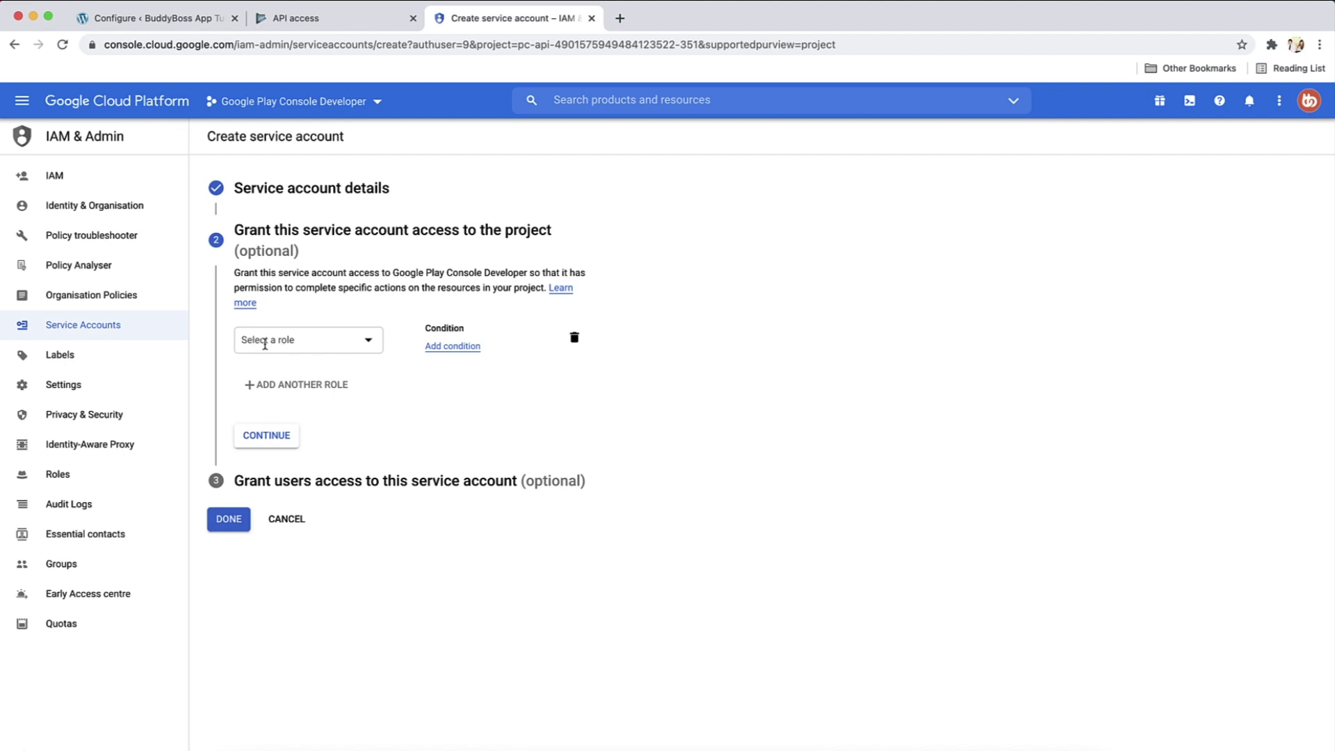
Grant the service account the Basic > Owner role and continue
left_click(369, 341)
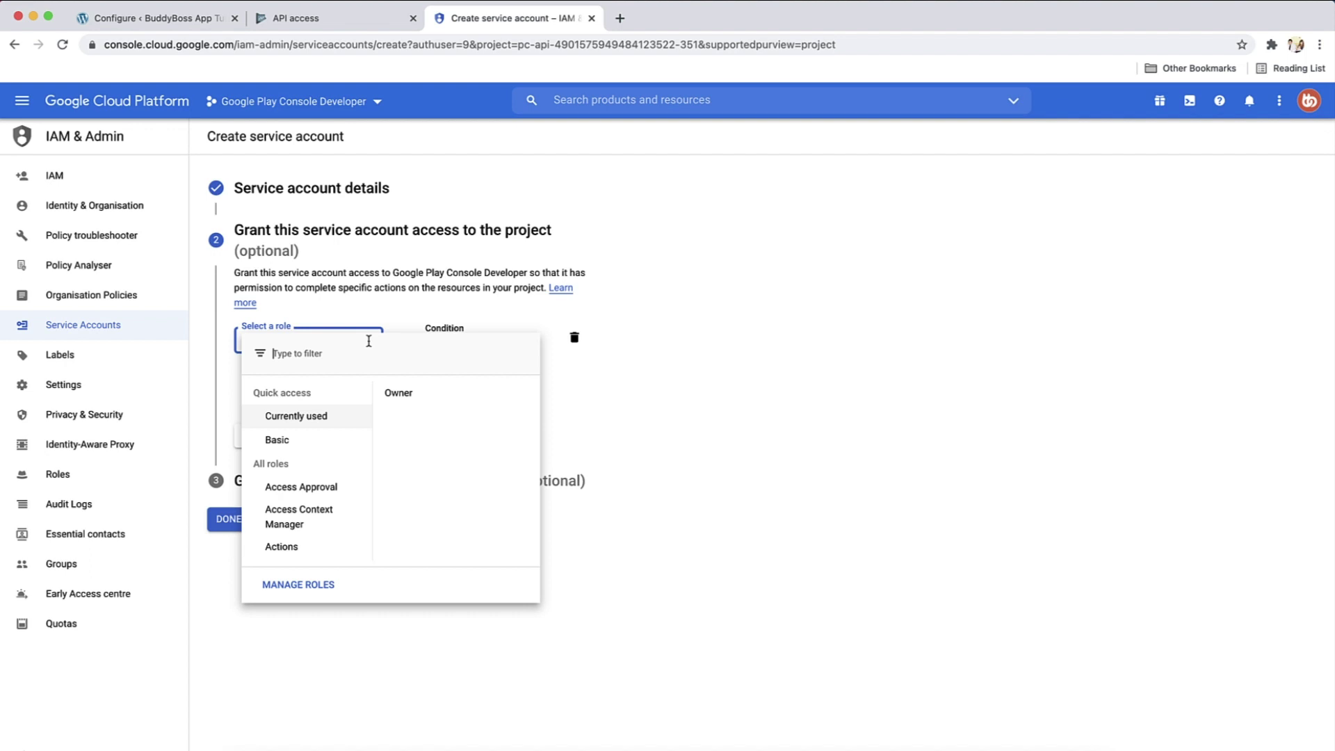
left_click(301, 441)
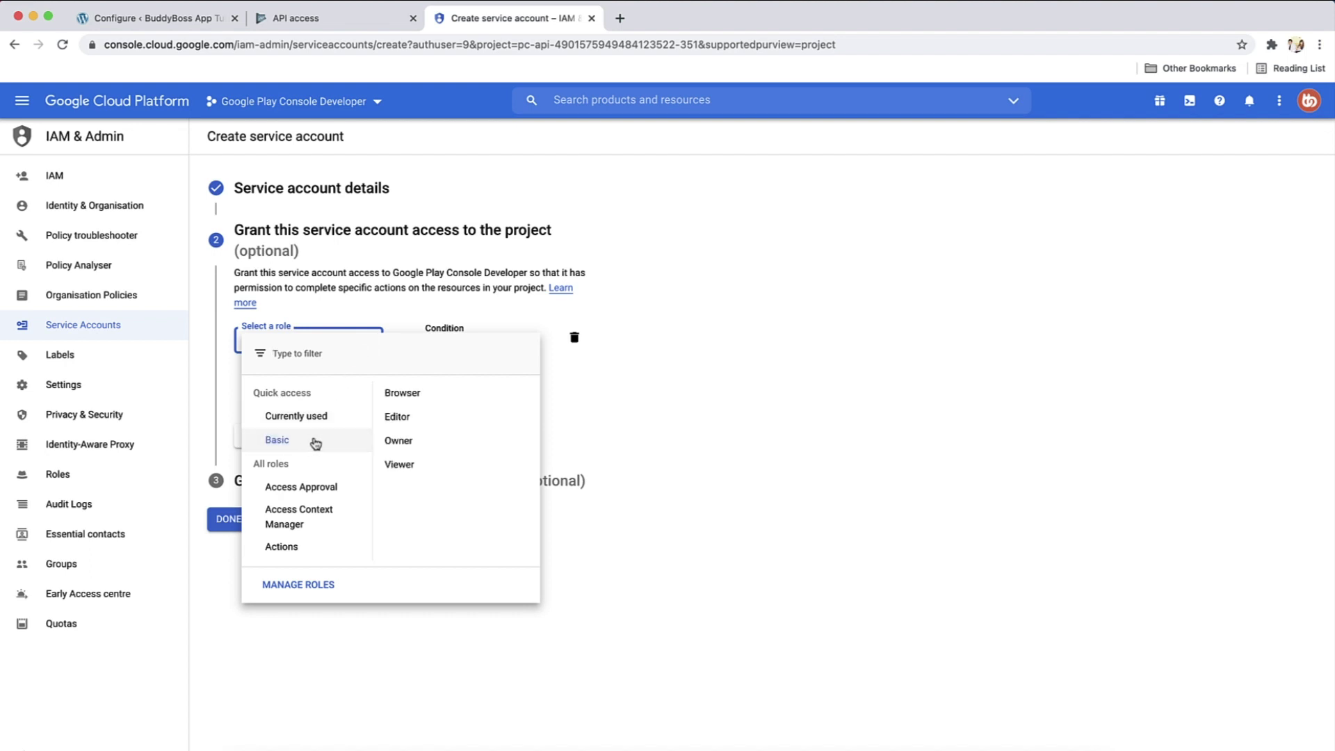
left_click(401, 446)
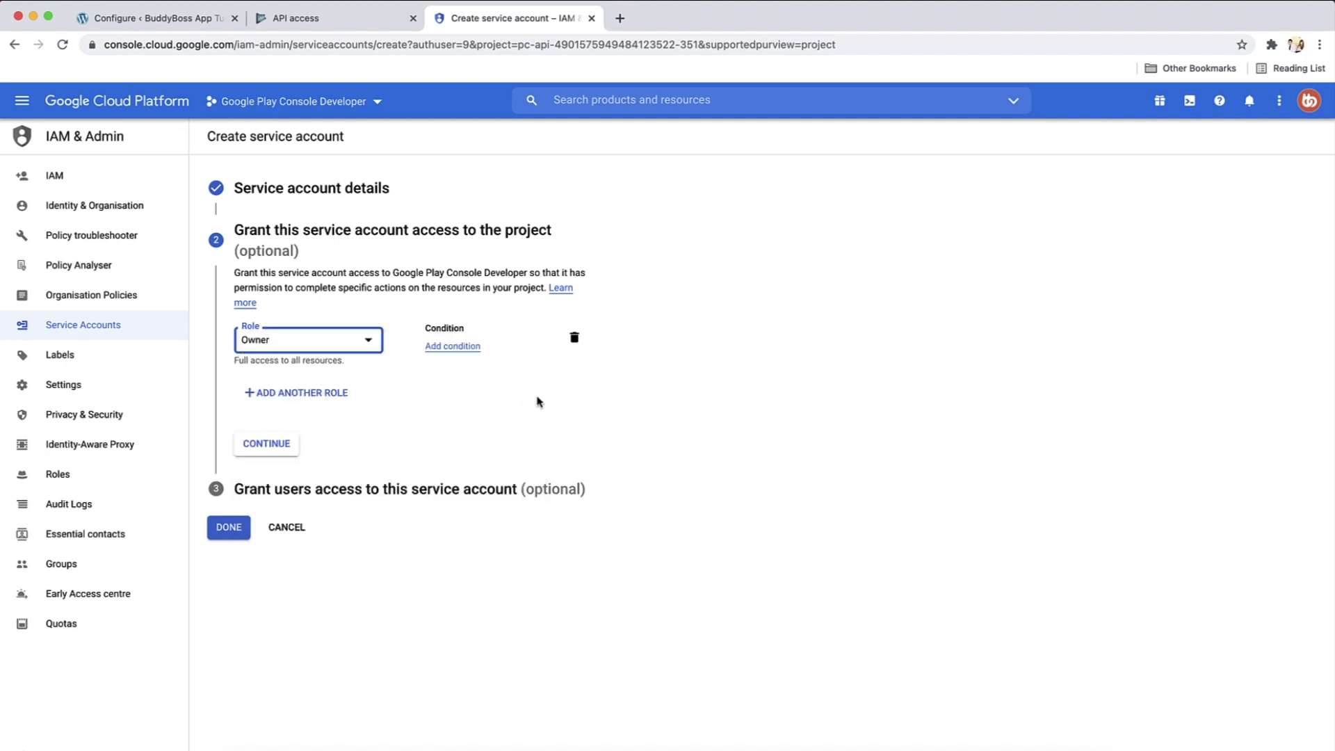
left_click(277, 450)
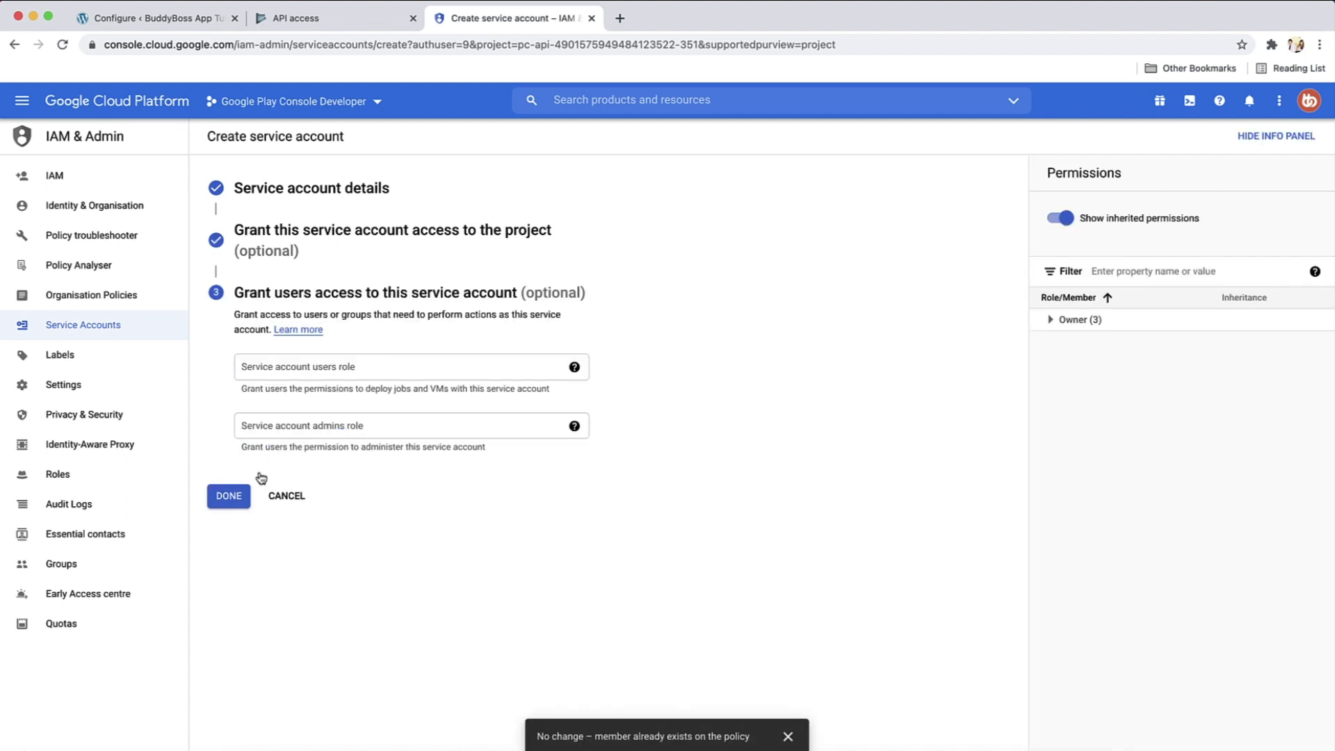
Finish the service account and open the My BuddyBoss App account's Actions menu
left_click(233, 500)
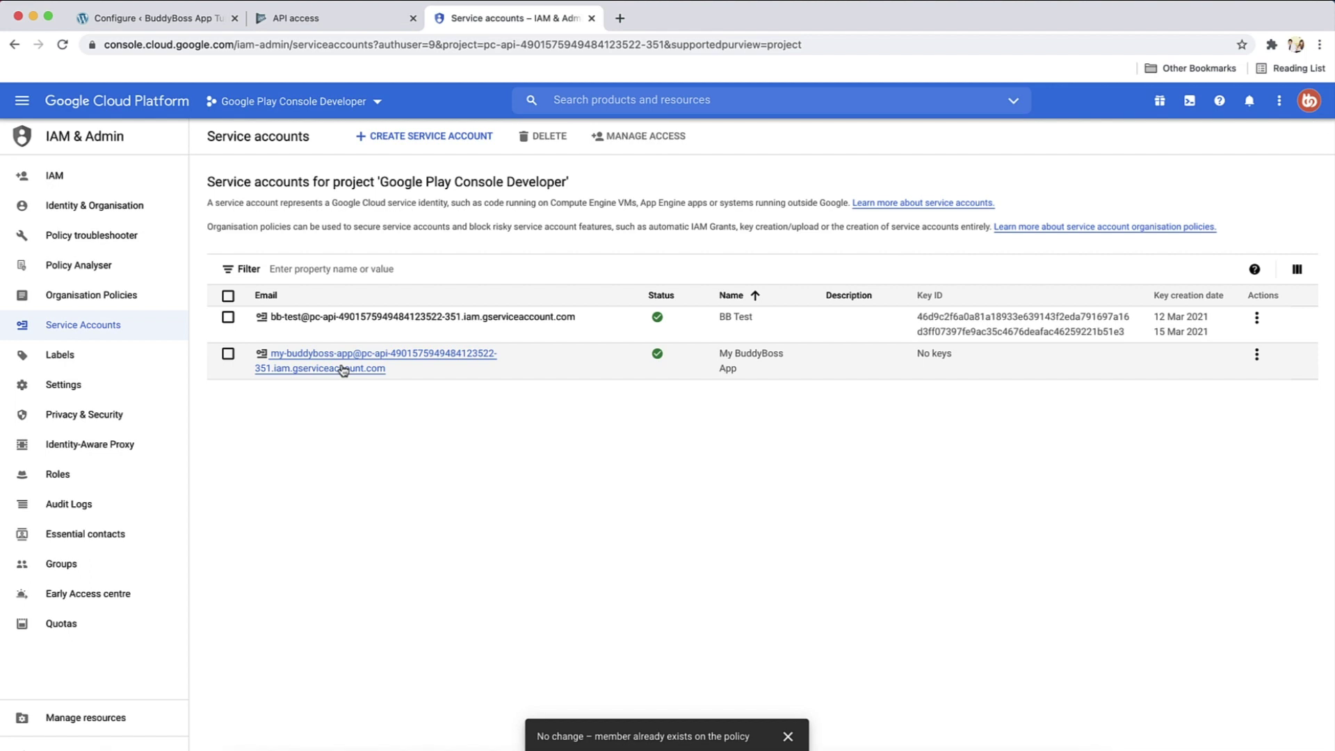
left_click(1256, 355)
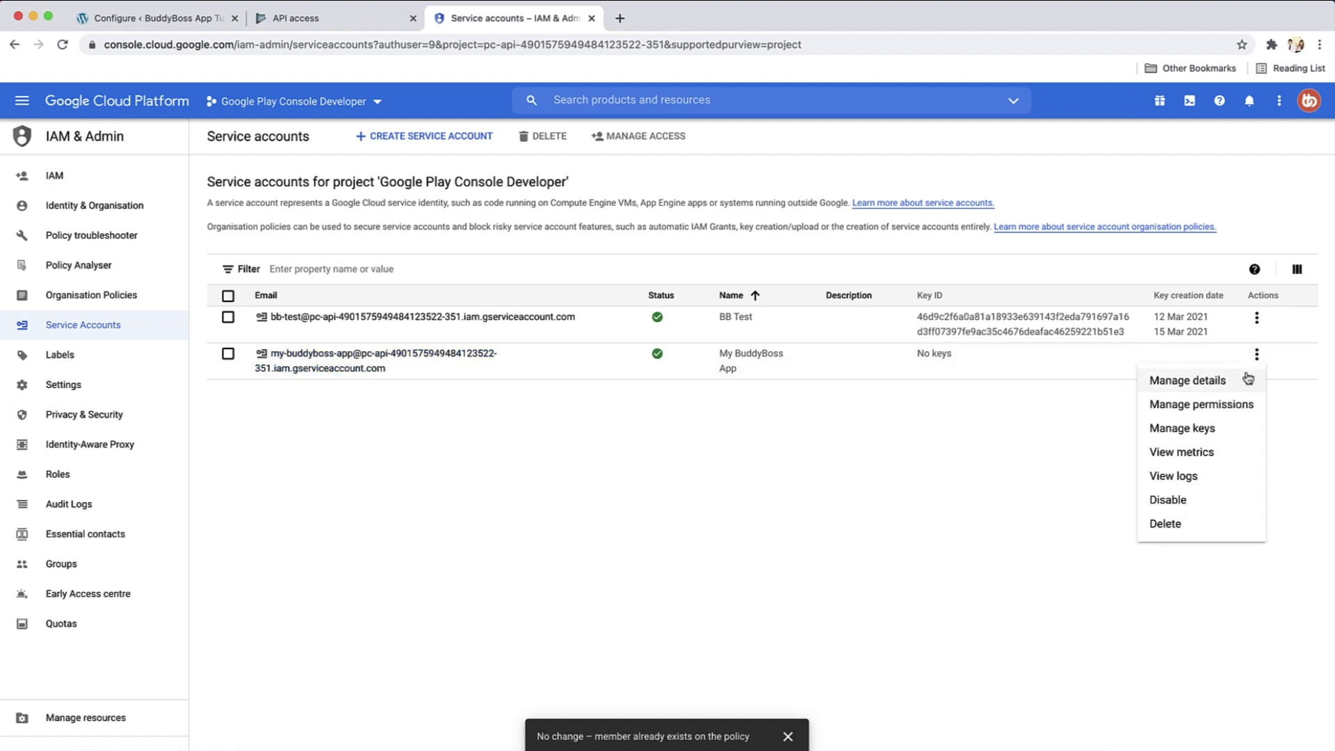
Open Manage keys for My BuddyBoss App and start a new JSON private key
left_click(1205, 432)
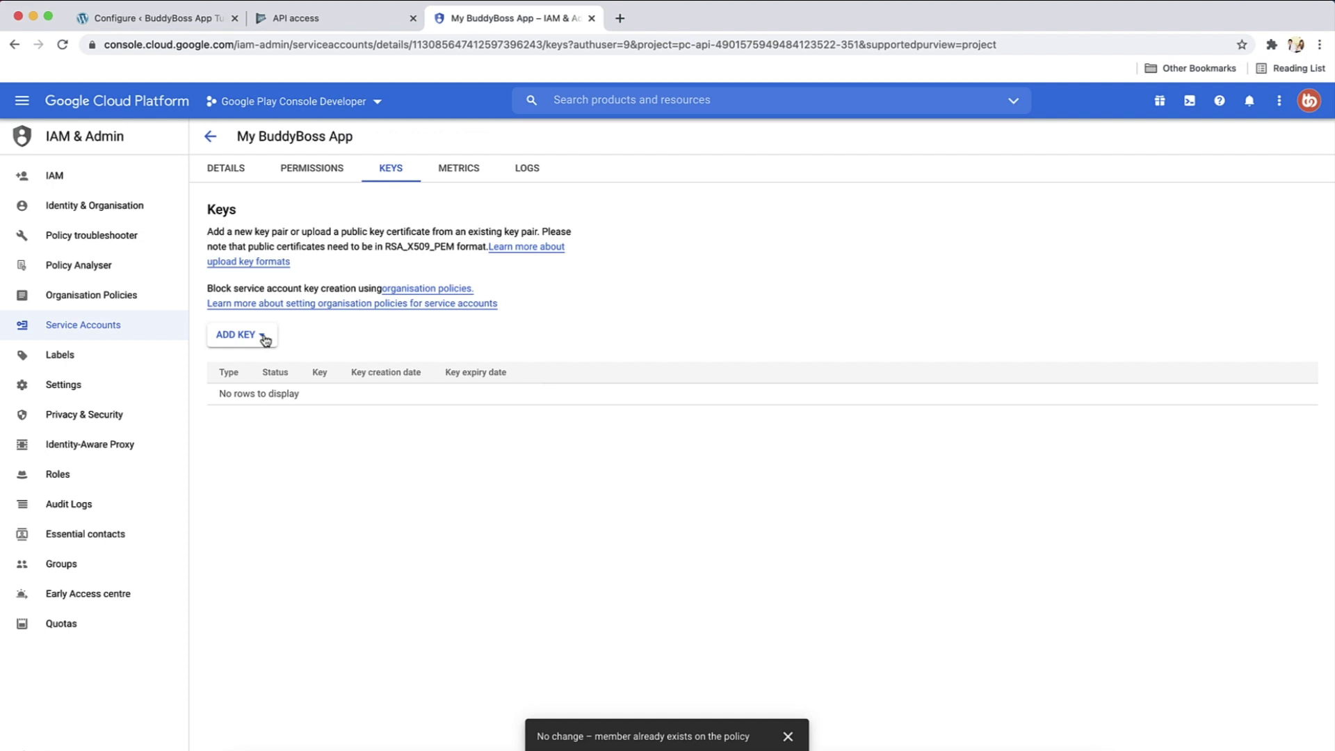
left_click(265, 338)
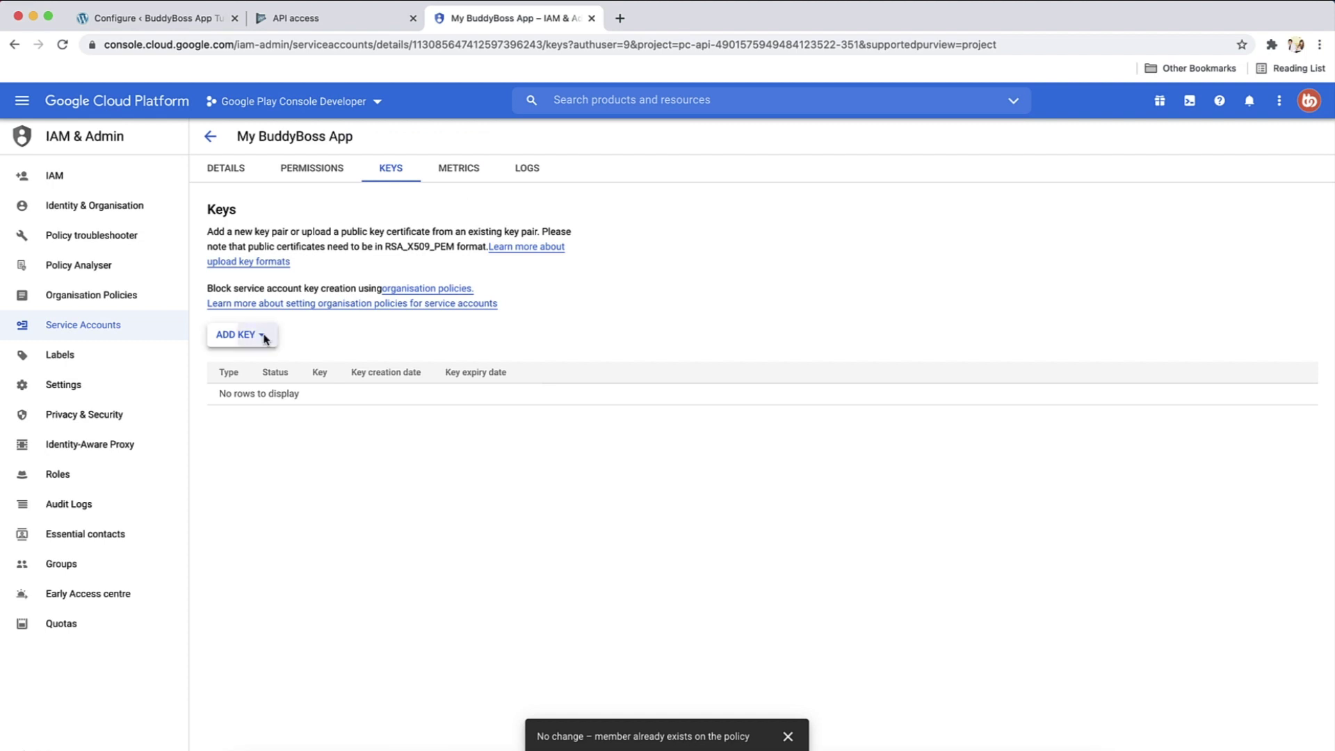
left_click(297, 370)
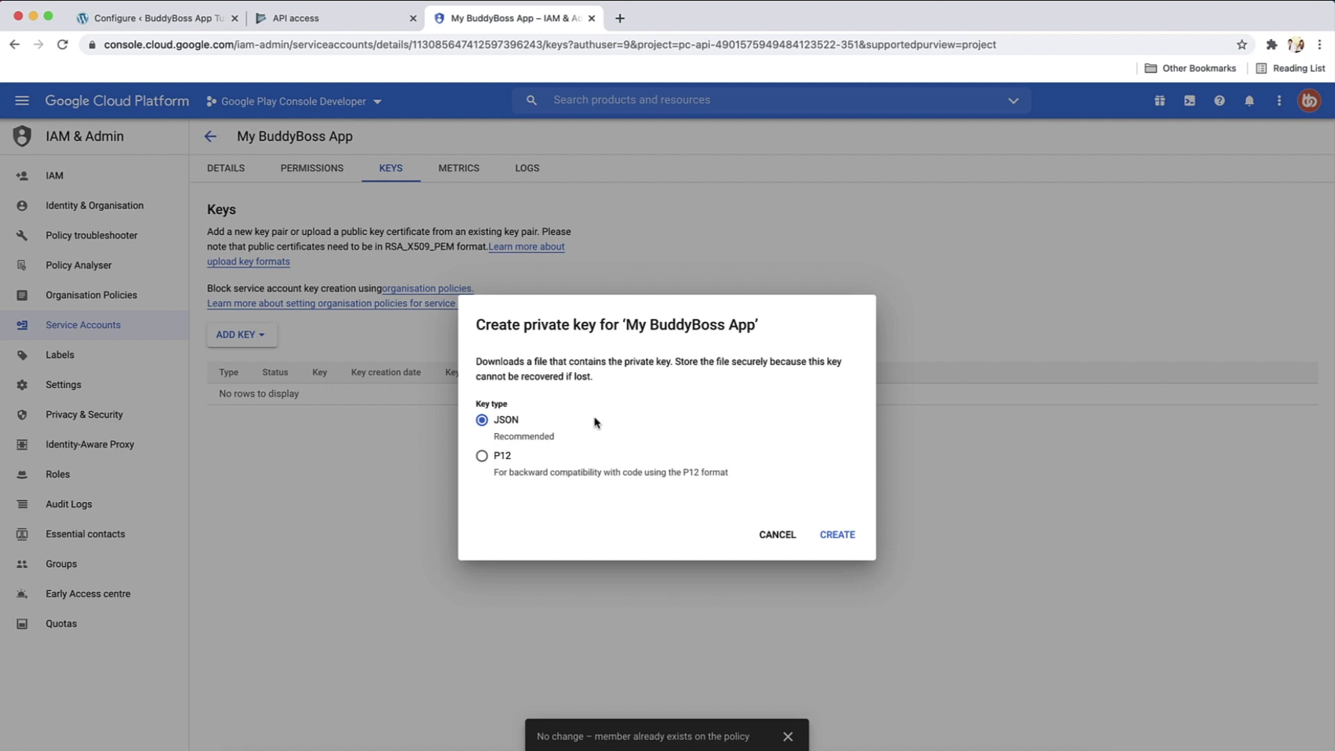
Create the JSON private key and save it into a new folder named 'Android'
left_click(844, 536)
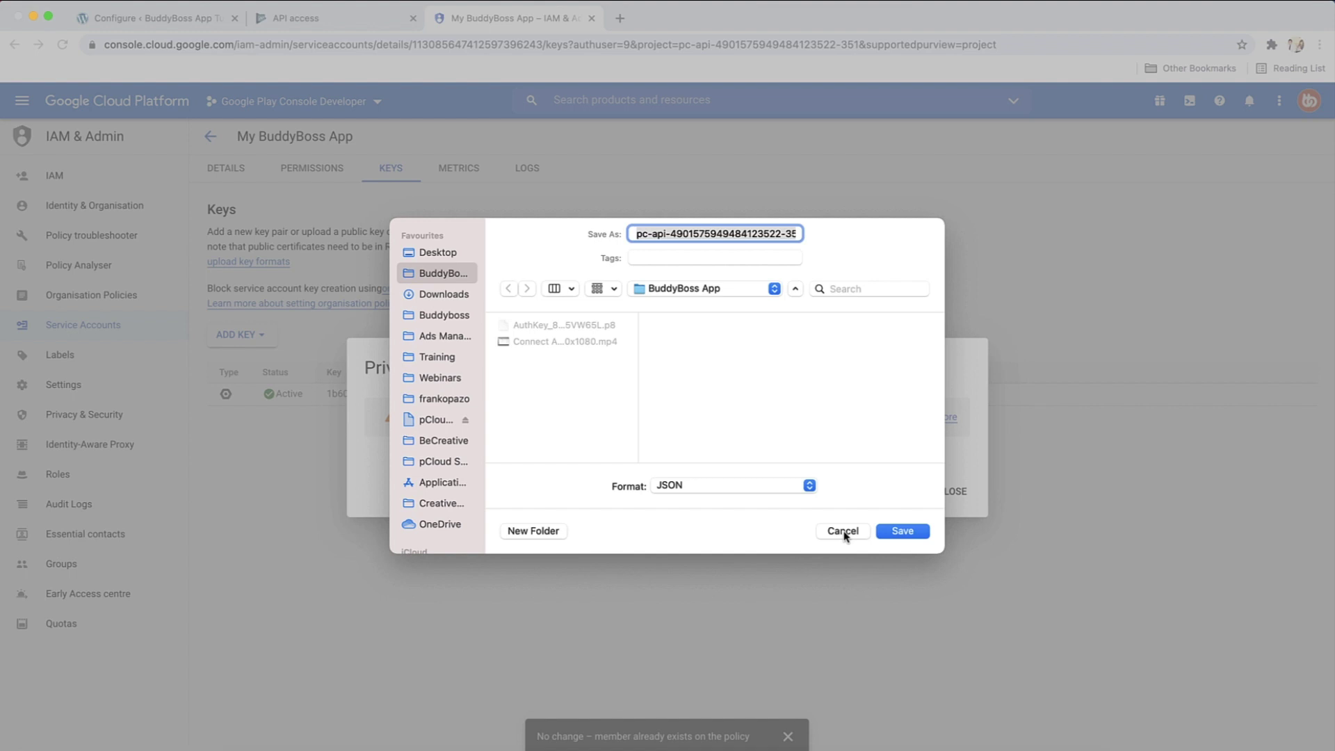
left_click(533, 530)
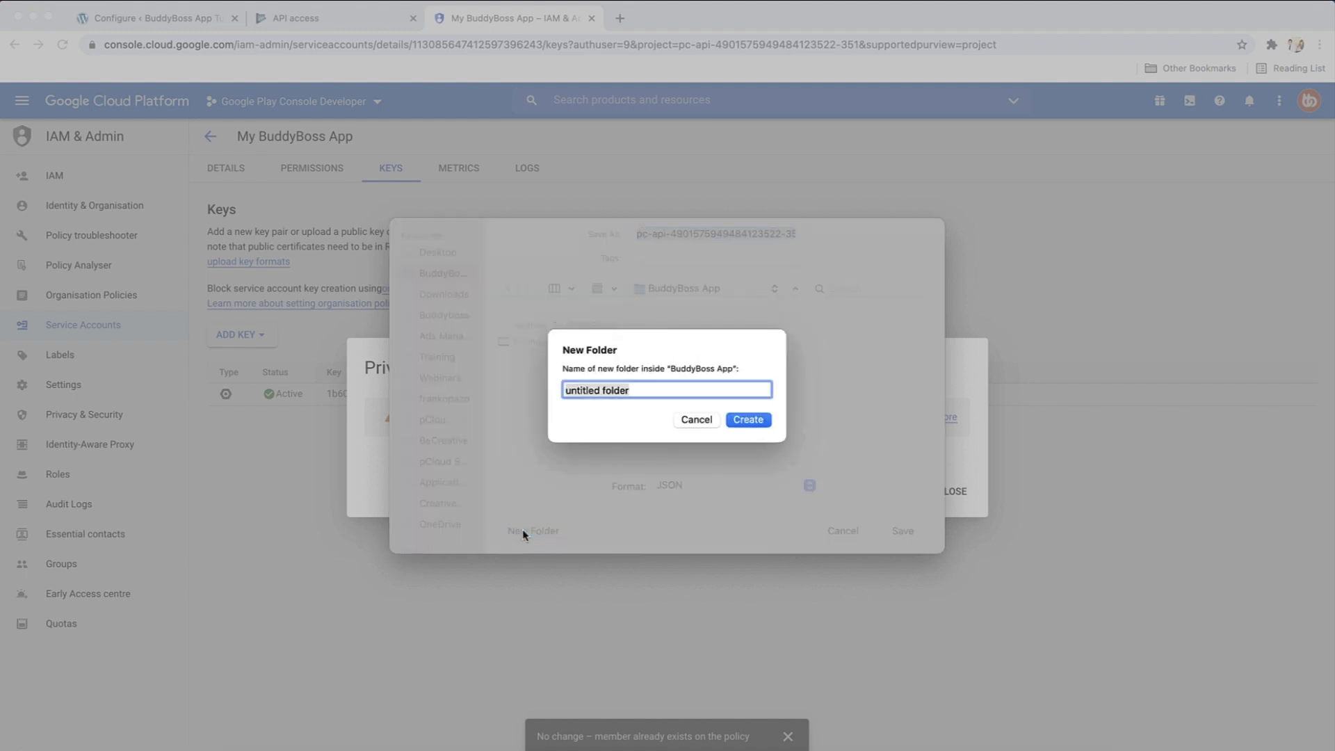
type("Android")
left_click(748, 421)
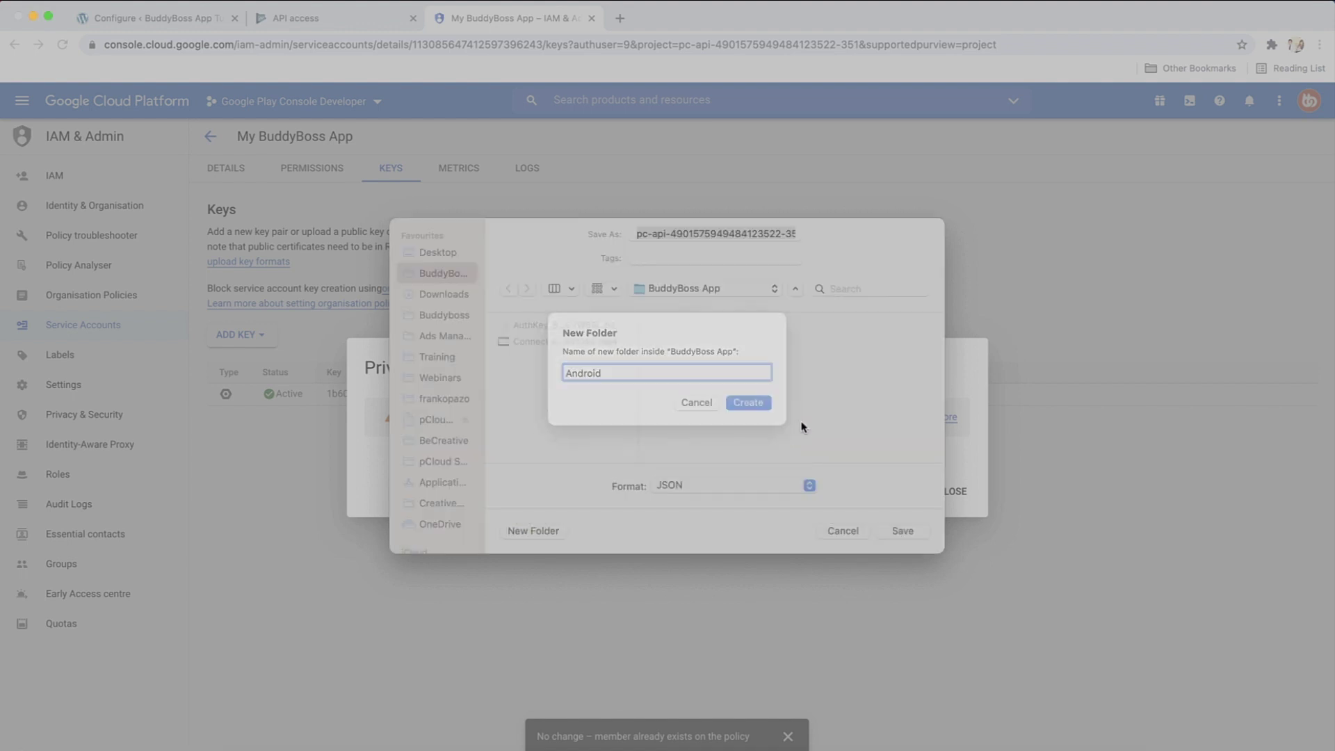
left_click(901, 532)
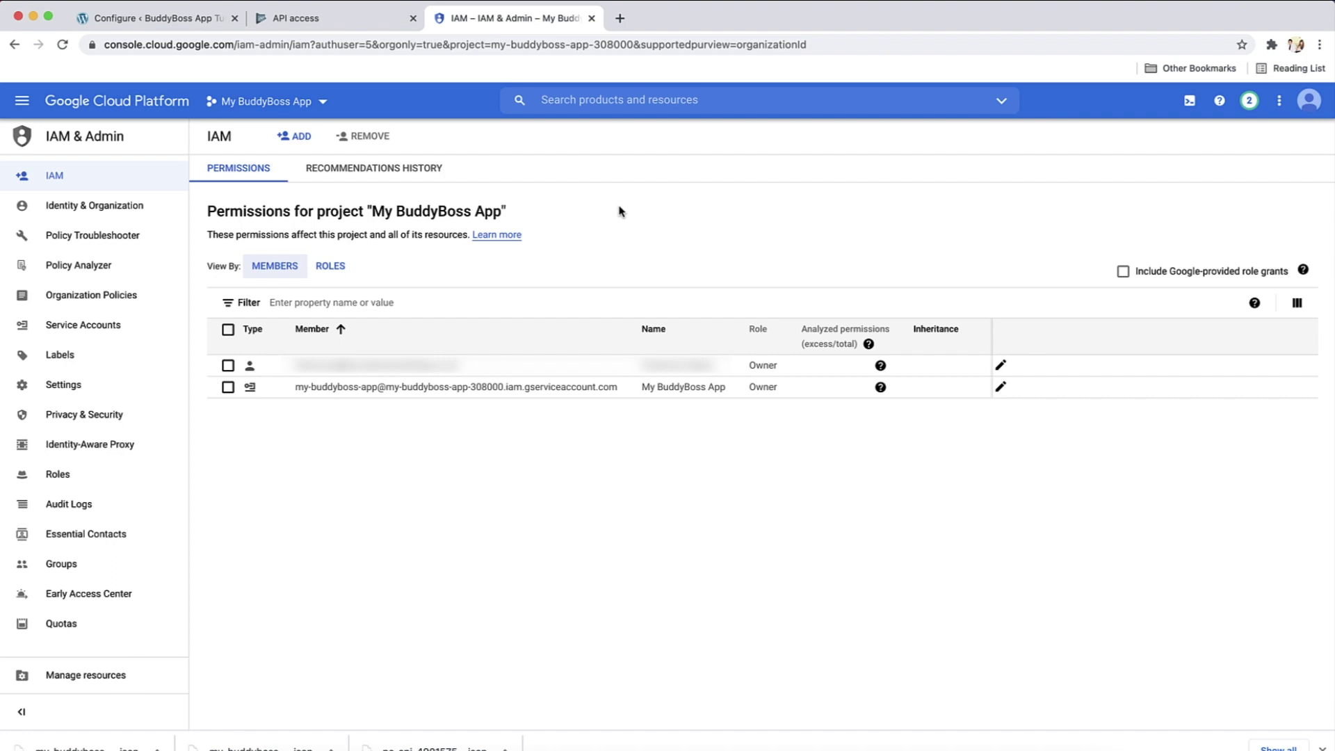
Back on Play Console API access, close the service account dialog and refresh the Service accounts list
left_click(363, 22)
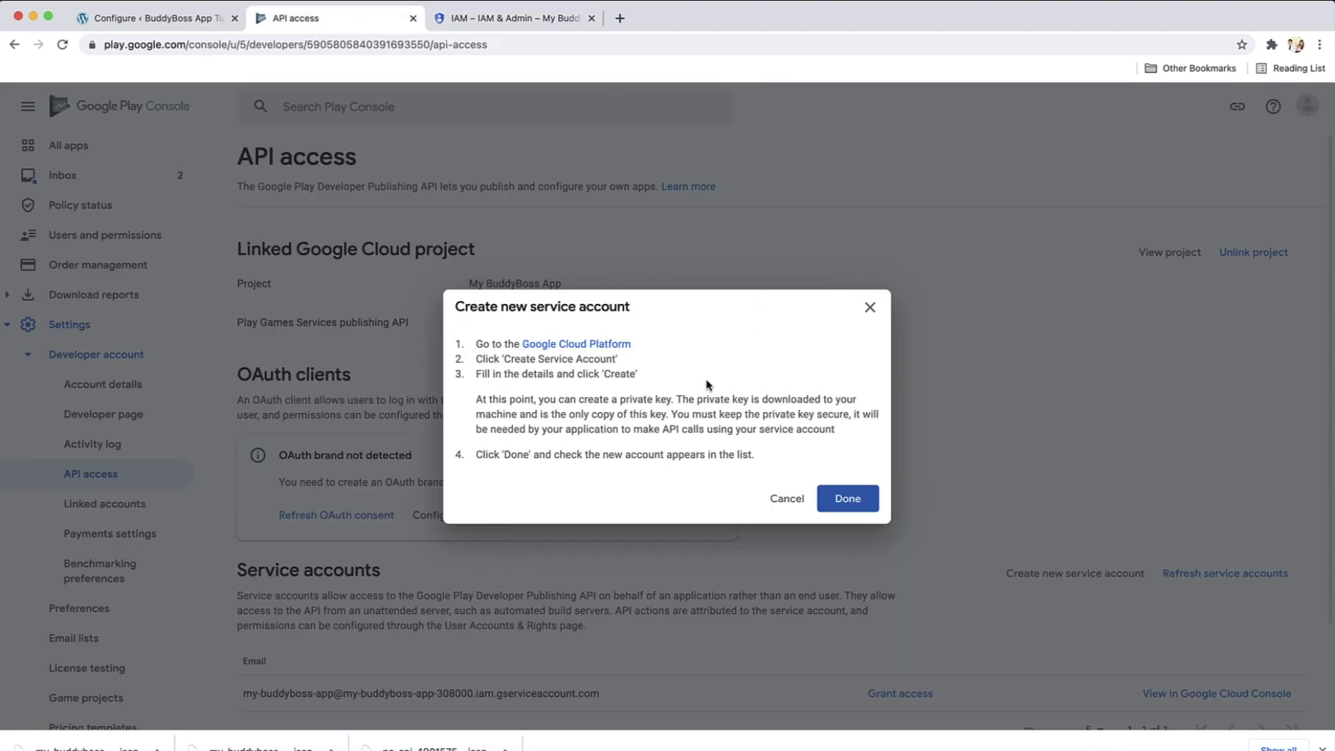
left_click(846, 502)
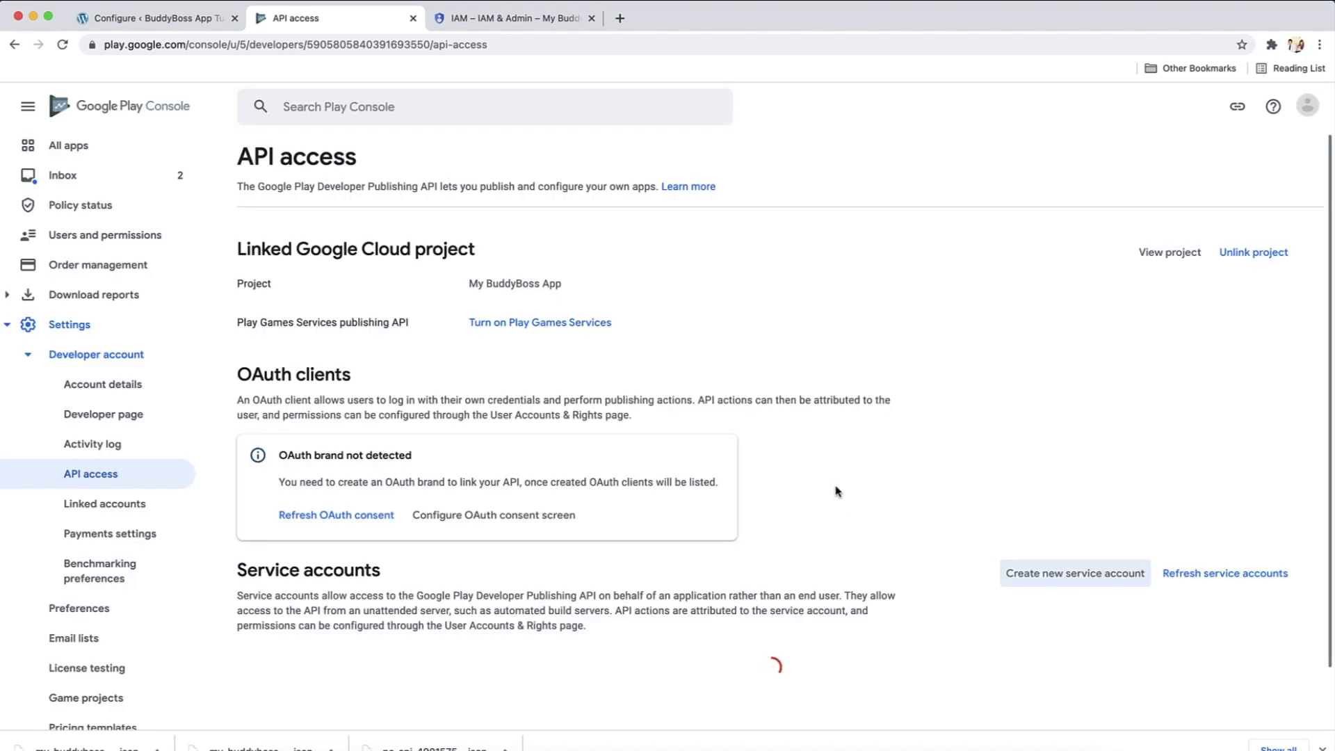
scroll(799, 497, "down", 4)
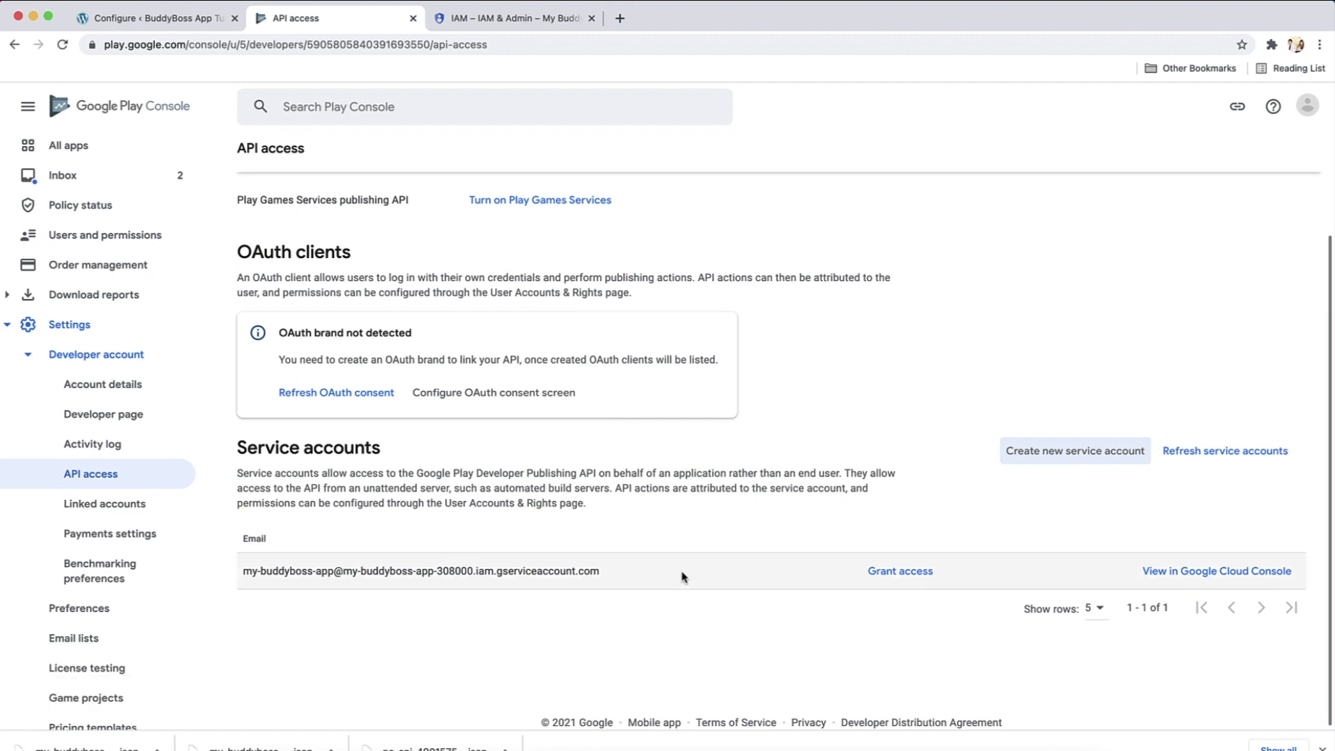
Grant the service account access, adding View financial data and Manage orders and subscriptions permissions
left_click(904, 572)
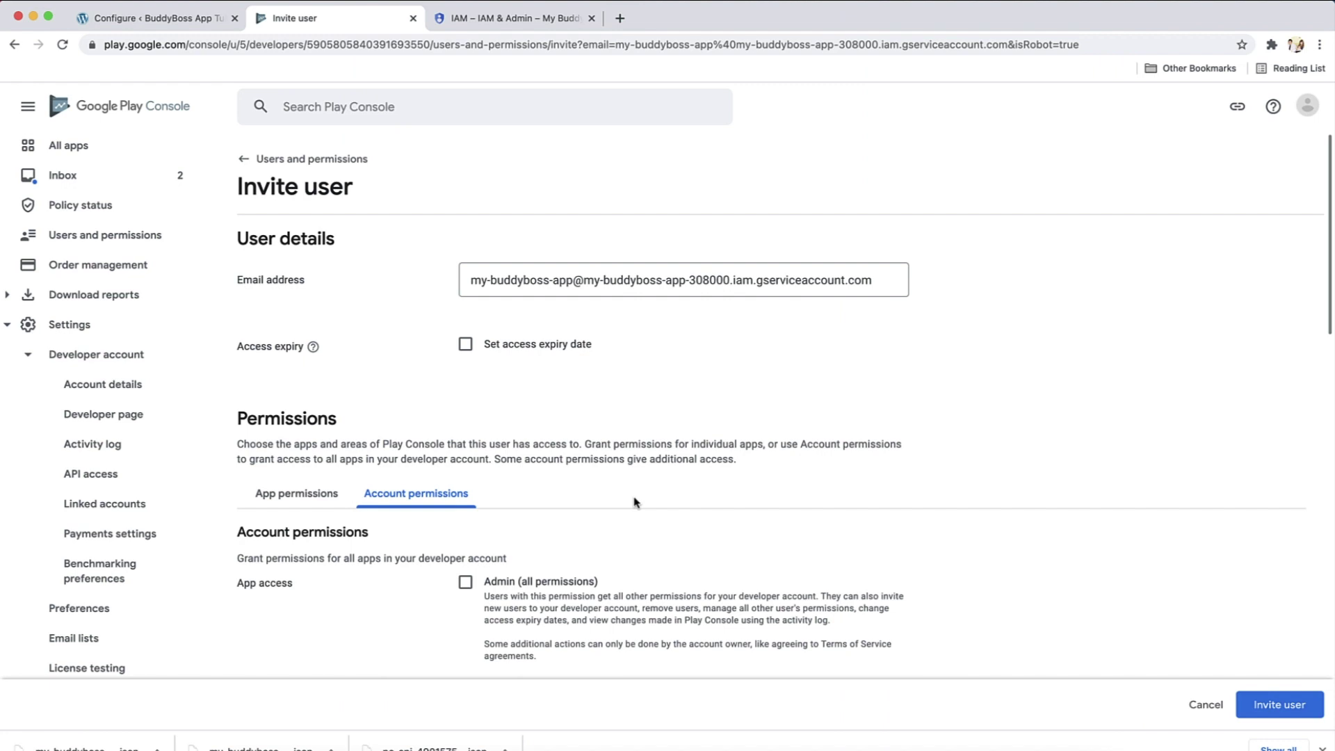
scroll(634, 501, "down", 4)
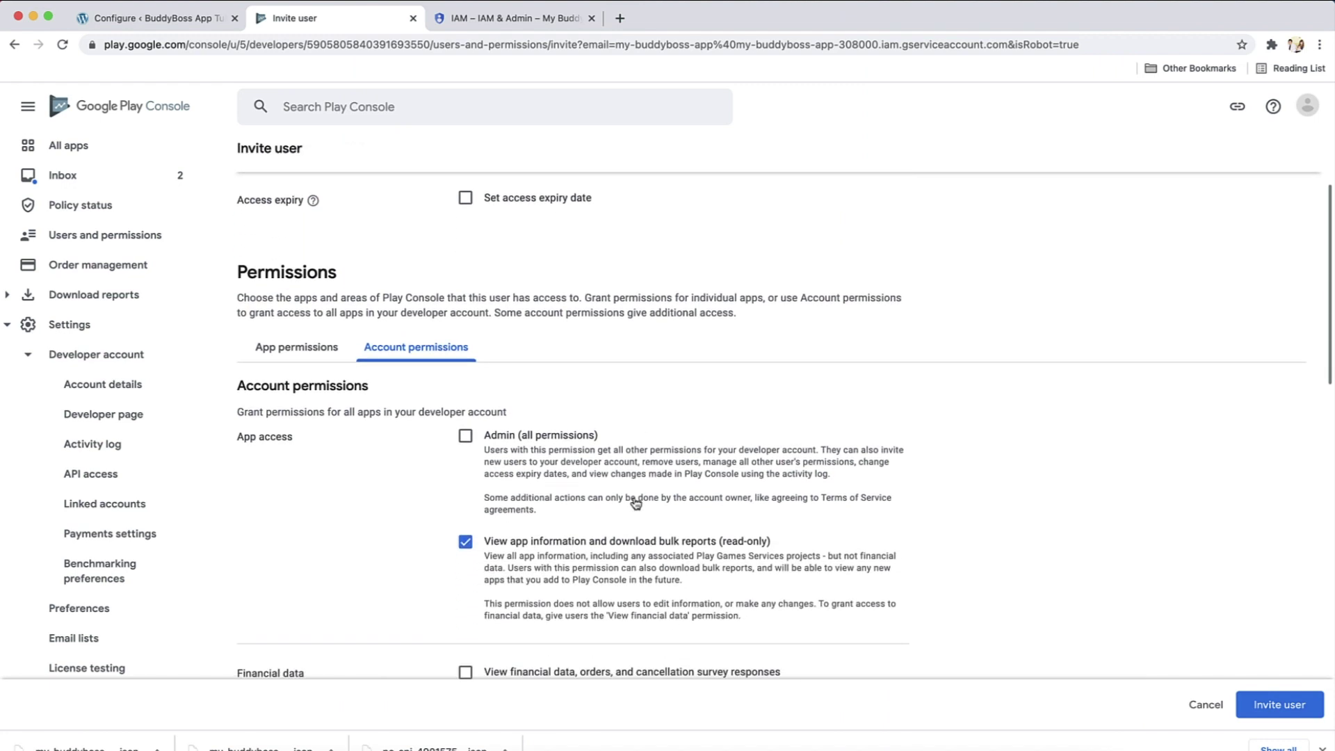
scroll(635, 502, "down", 3)
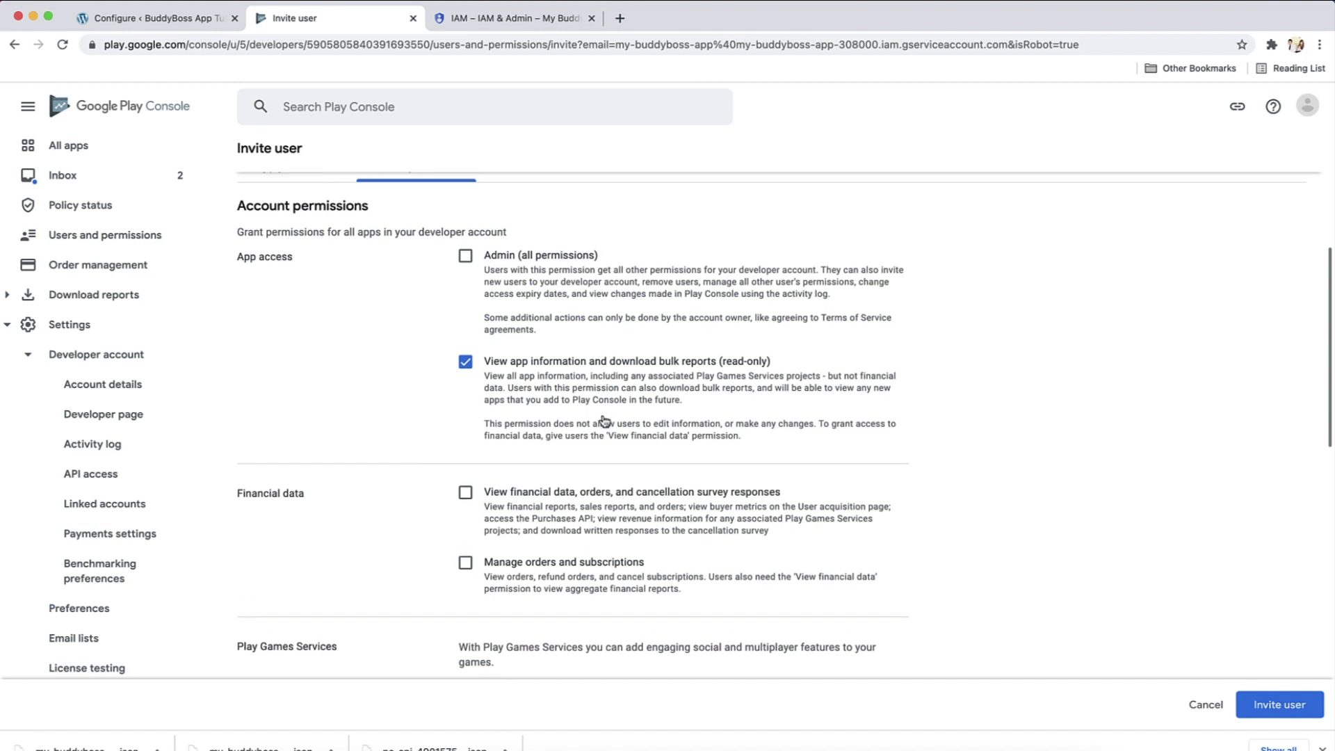
scroll(604, 421, "down", 1)
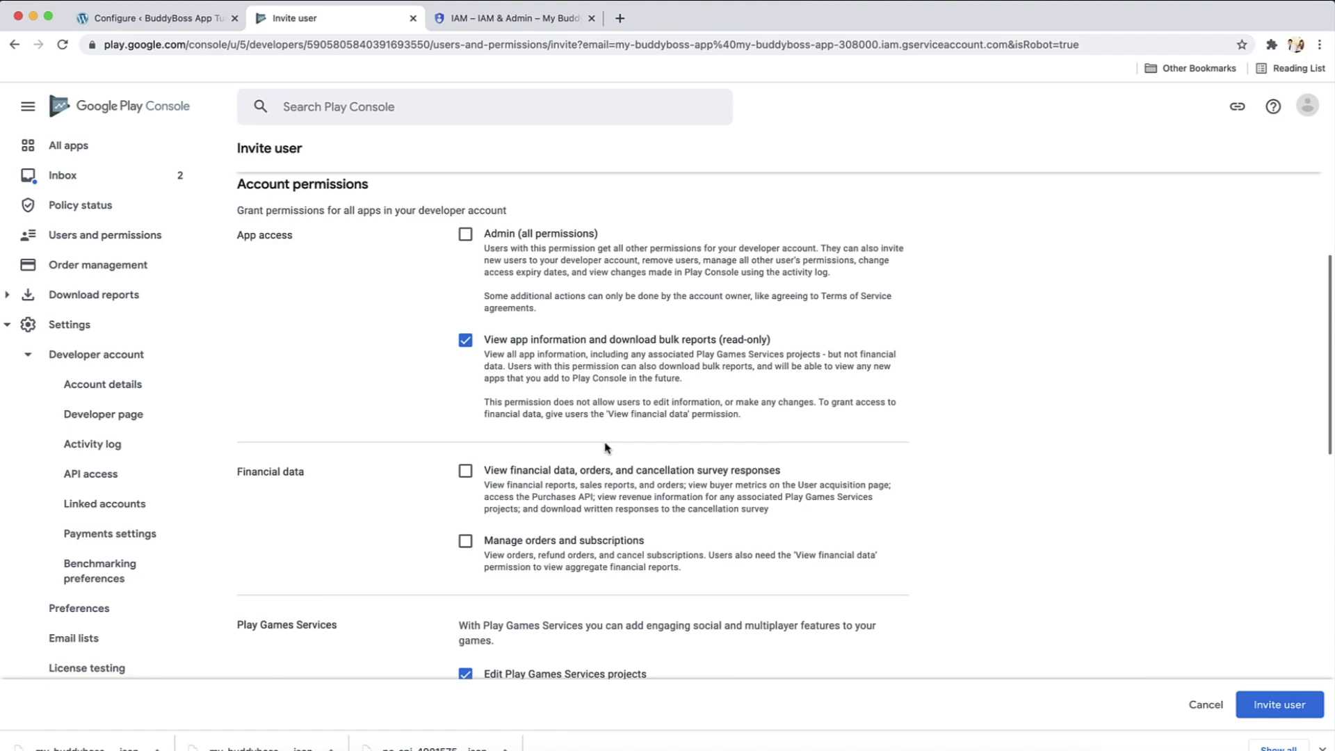
left_click(583, 507)
left_click(591, 544)
scroll(667, 510, "down", 5)
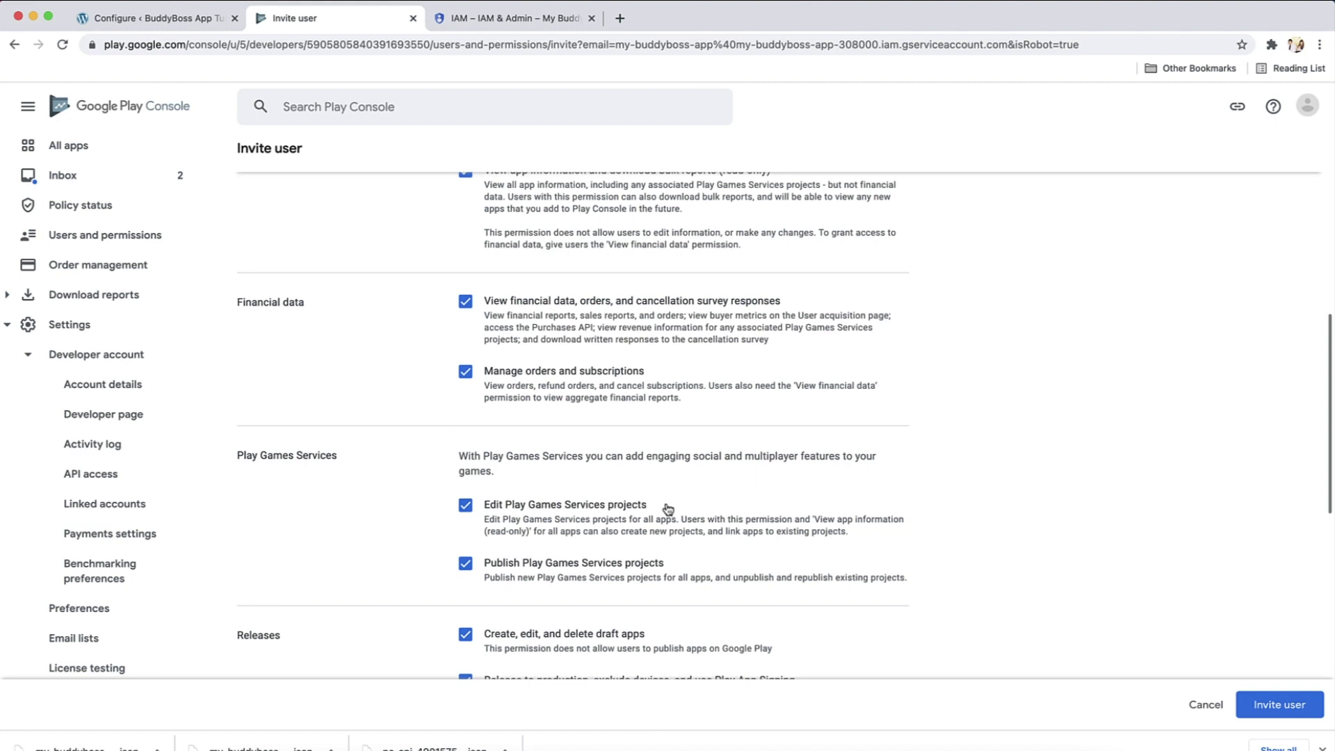
scroll(667, 508, "down", 4)
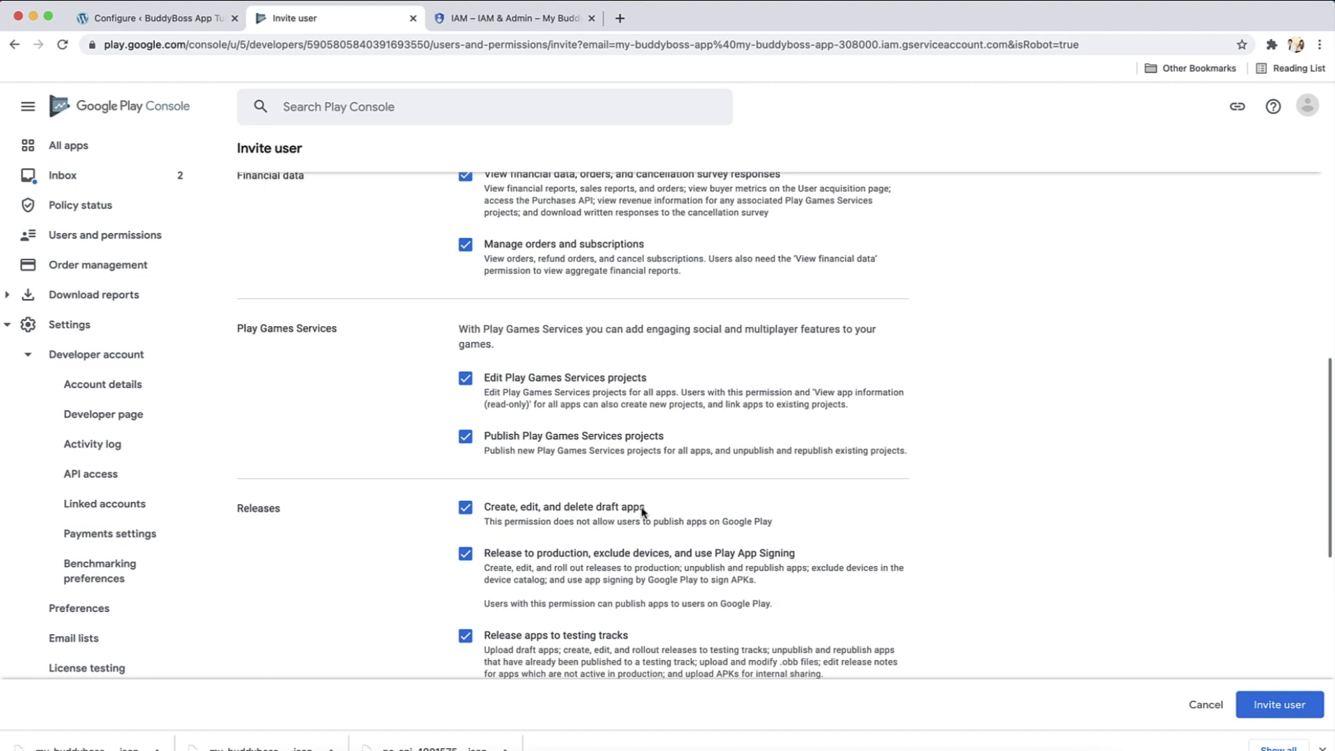
scroll(643, 512, "down", 3)
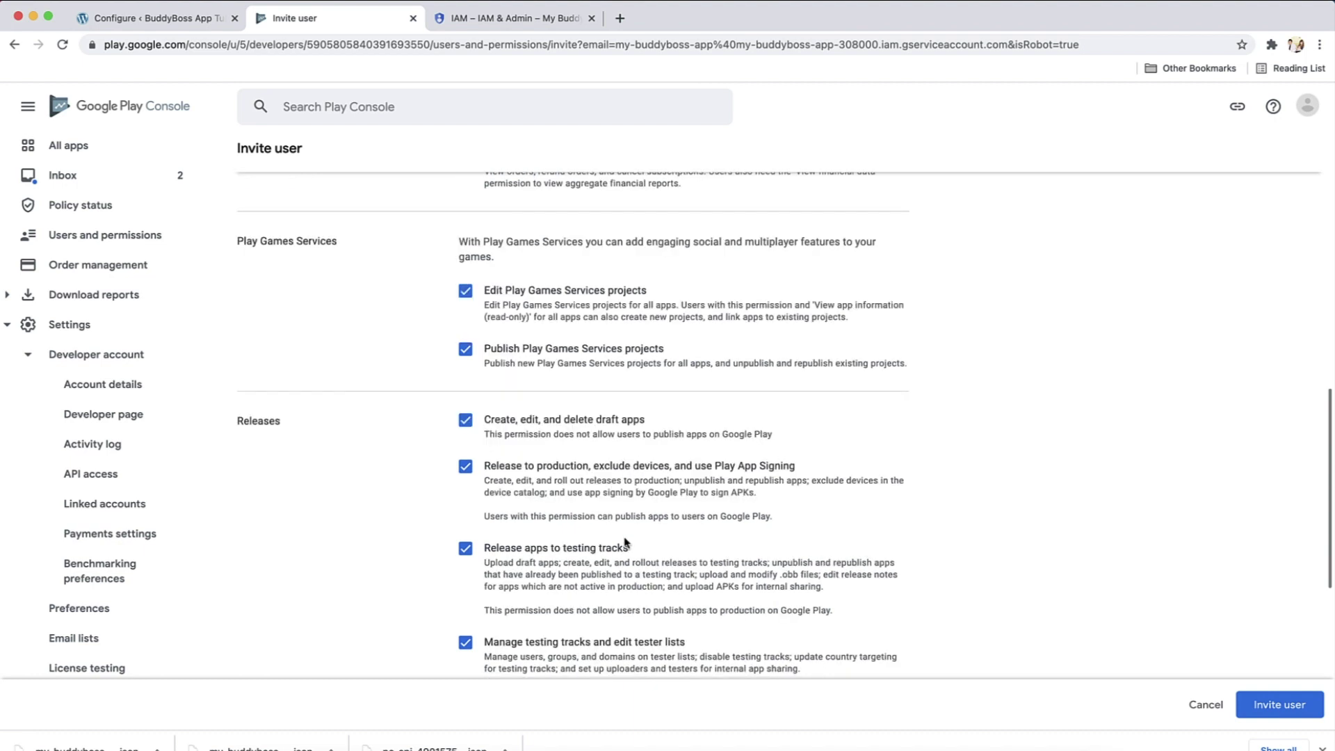
scroll(632, 559, "down", 5)
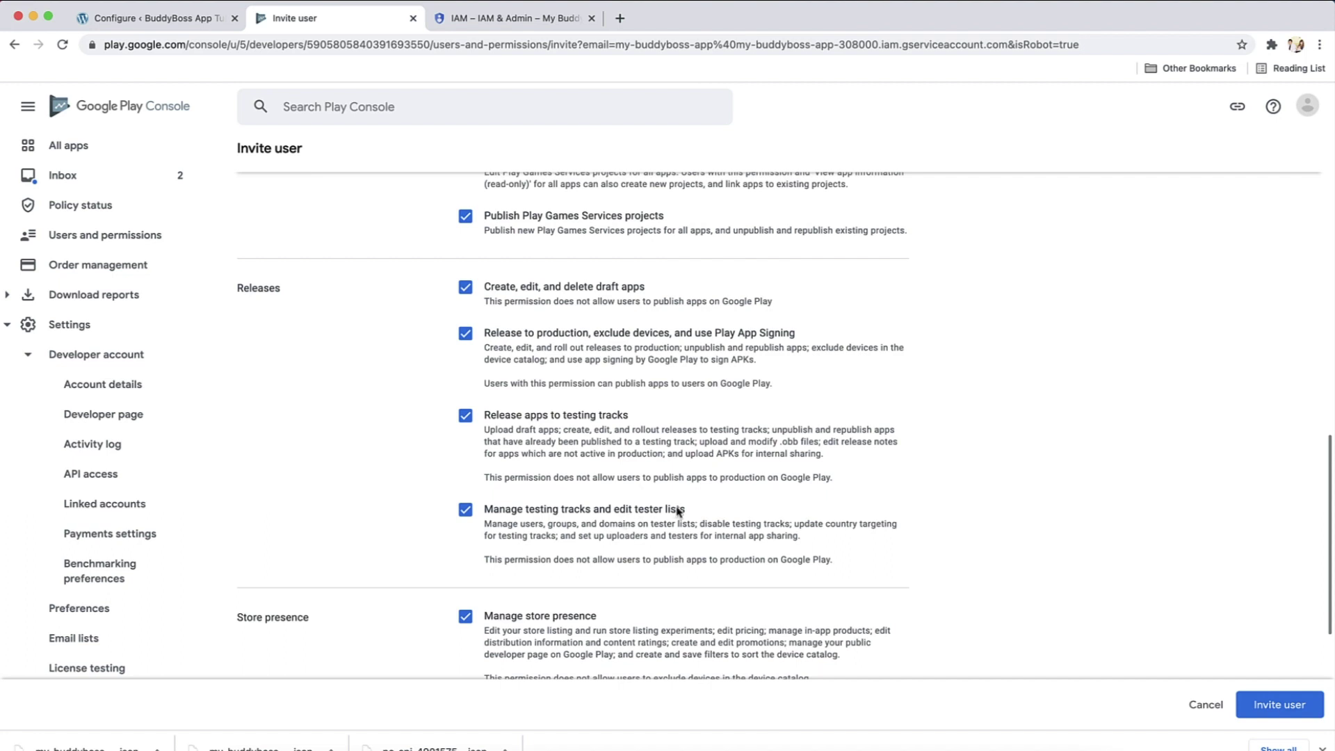
scroll(640, 554, "down", 5)
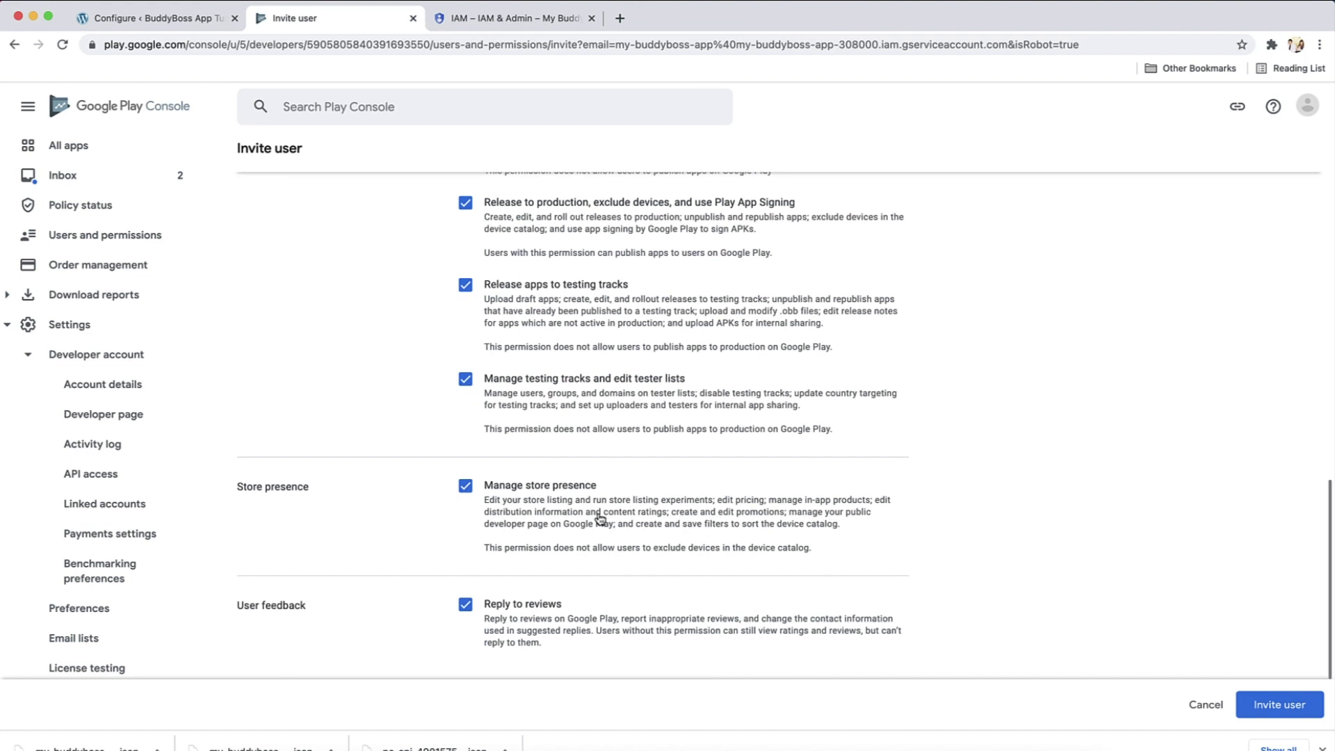
Invite the service account as a Play Console user and confirm sending the invite
left_click(1306, 705)
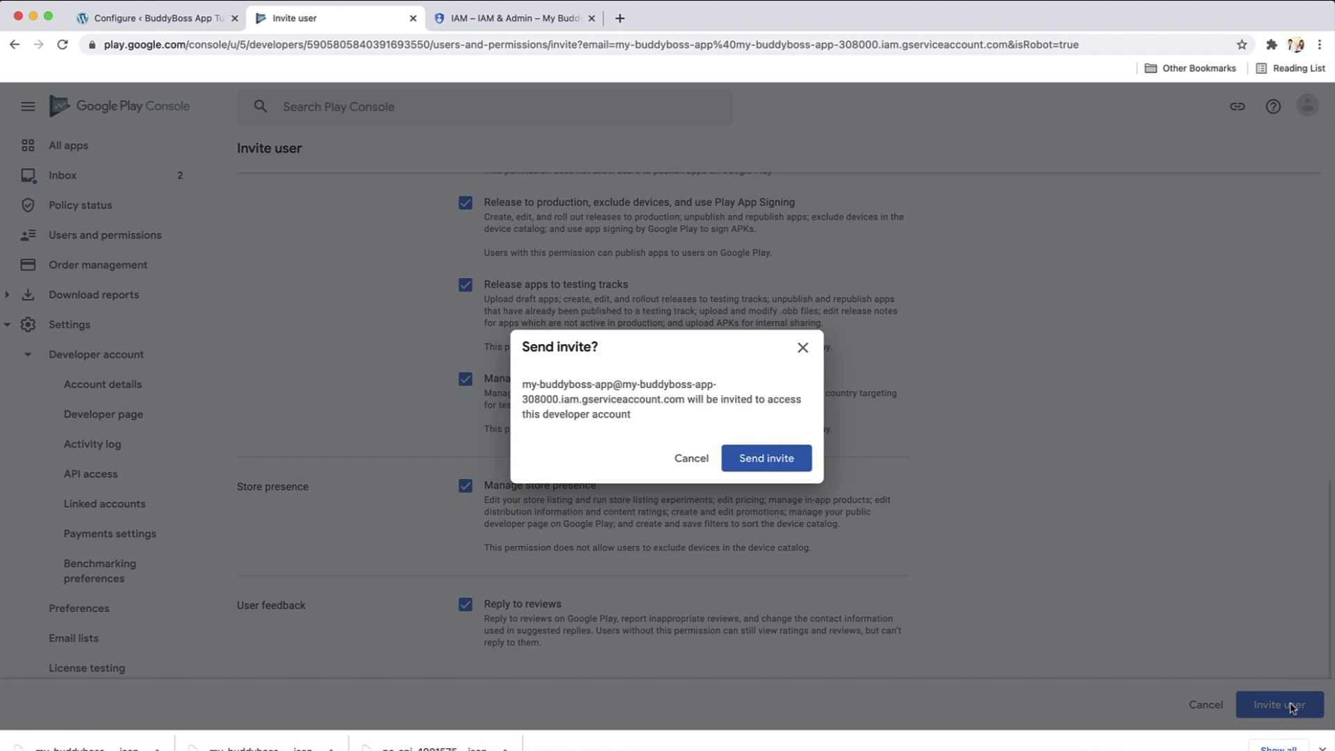
left_click(771, 461)
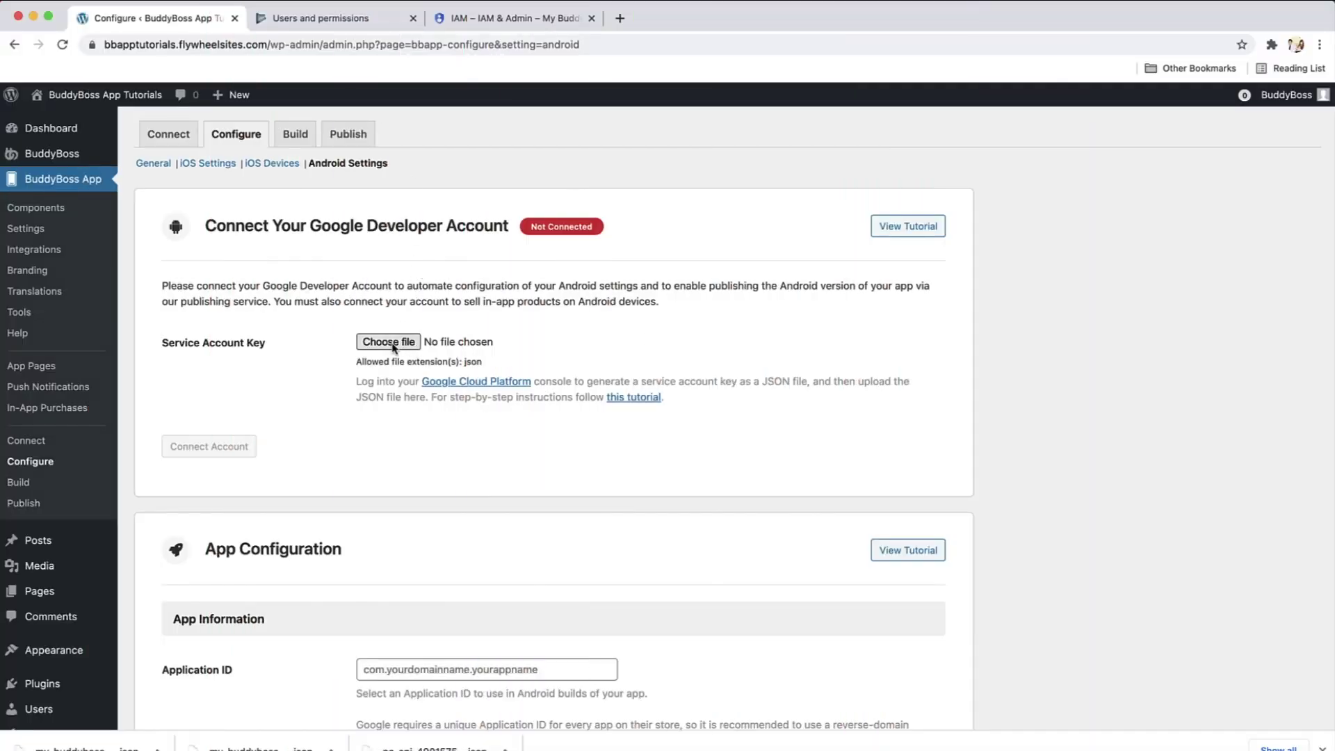
Attach the my-buddyboss-app JSON file from the Google folder as the Service Account Key
left_click(394, 347)
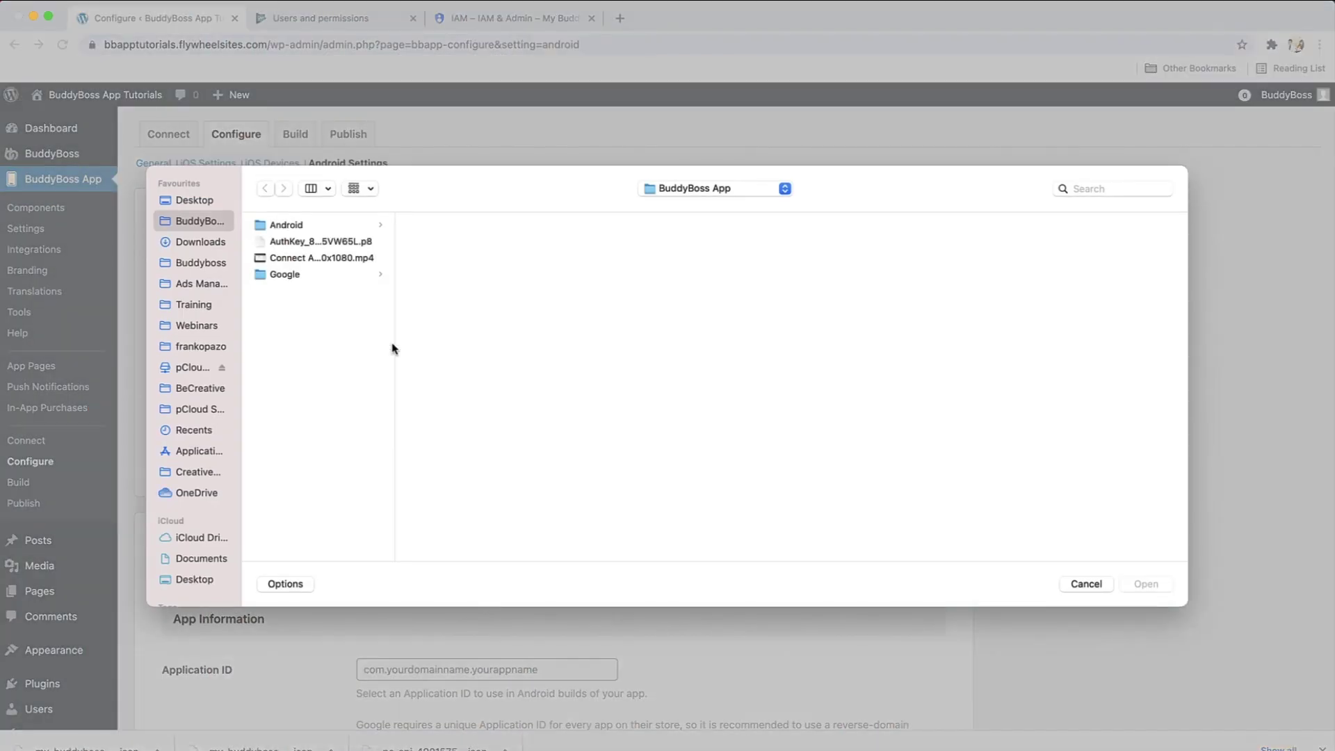
left_click(332, 274)
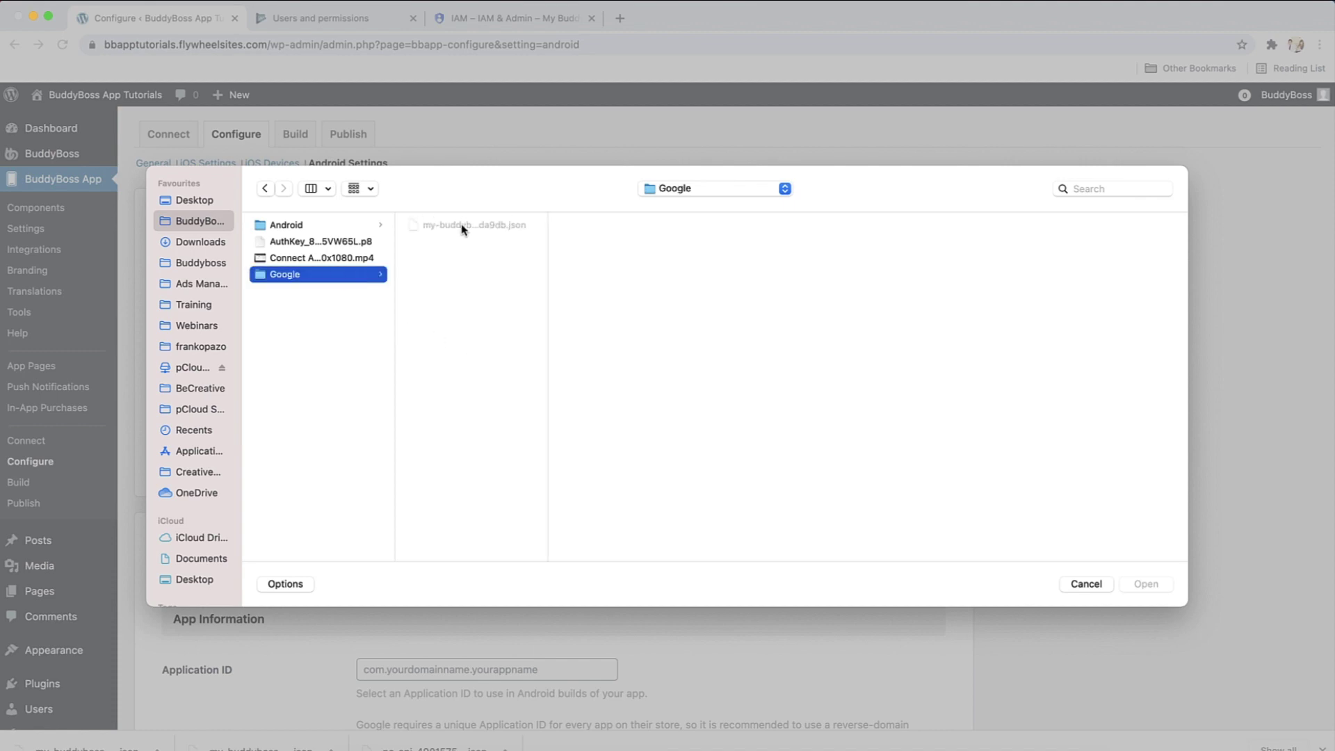
left_click(462, 226)
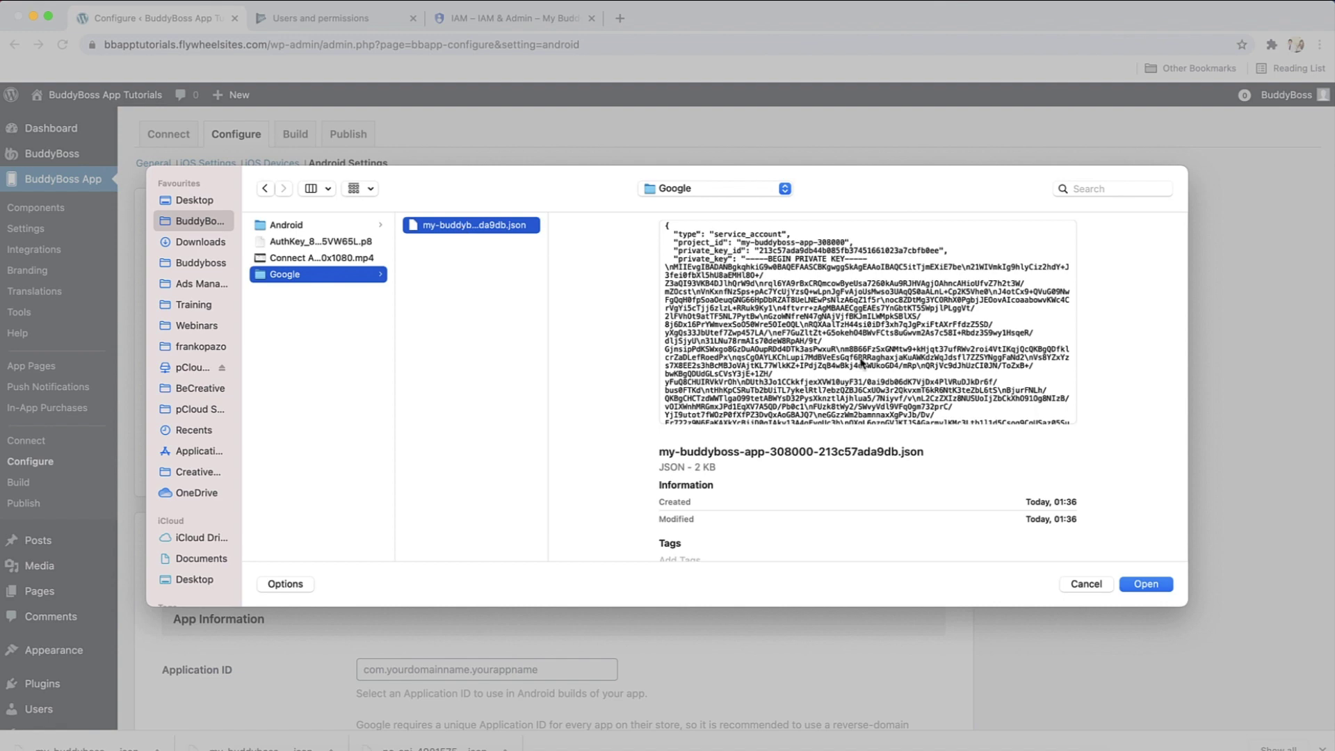
left_click(1149, 586)
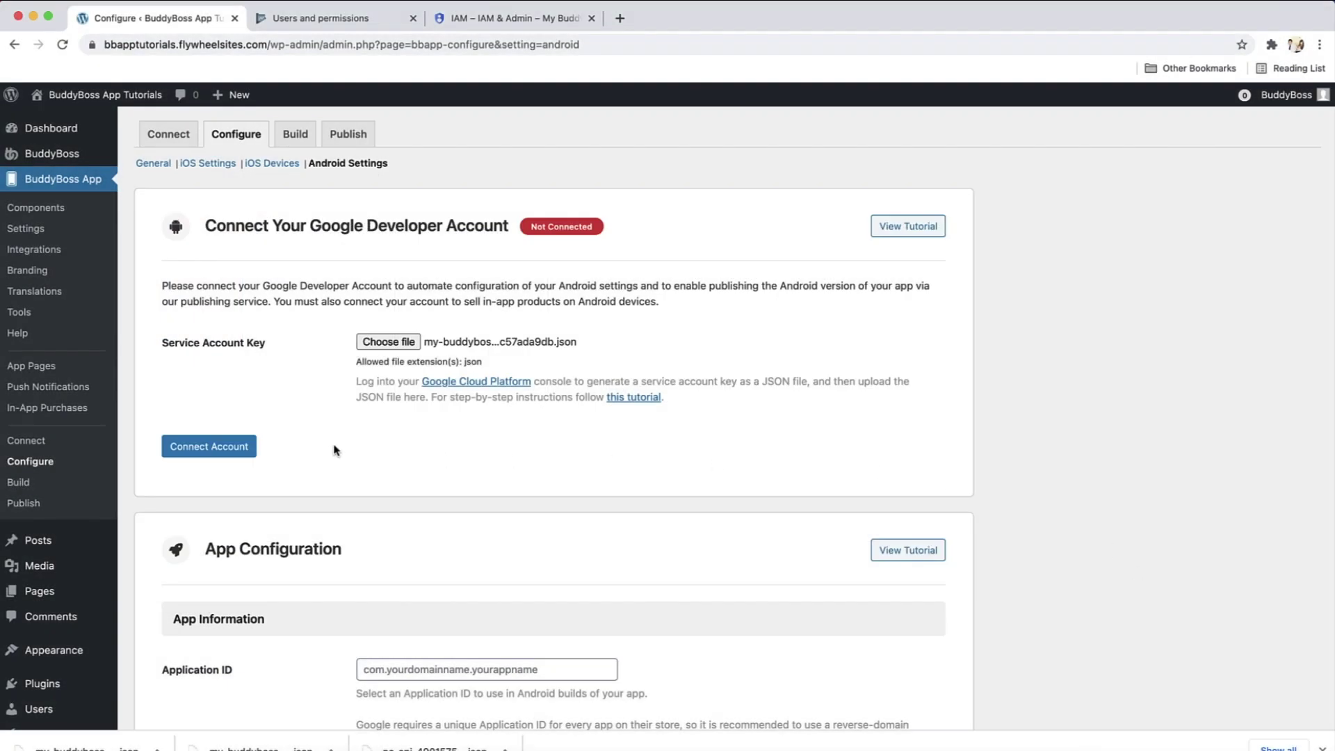
Connect the Google Developer Account in BuddyBoss App's Android settings using the uploaded service-account key
left_click(226, 449)
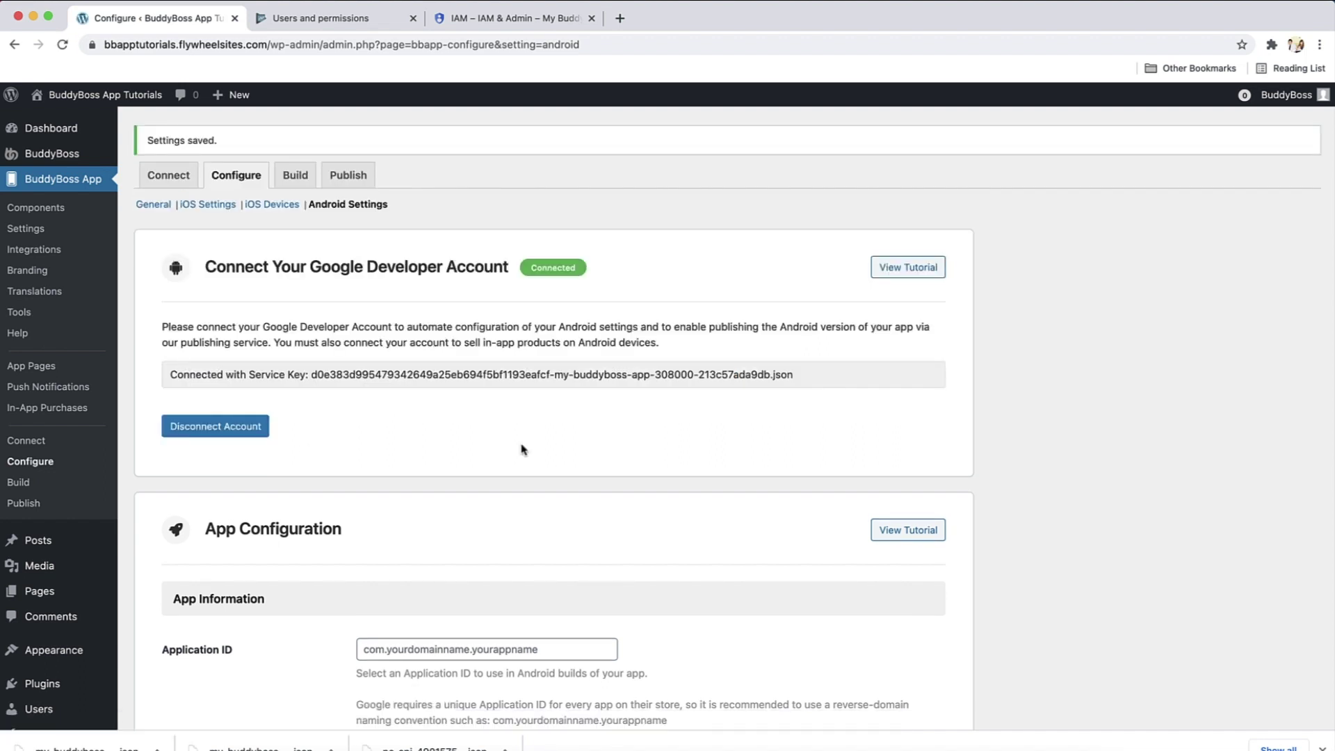